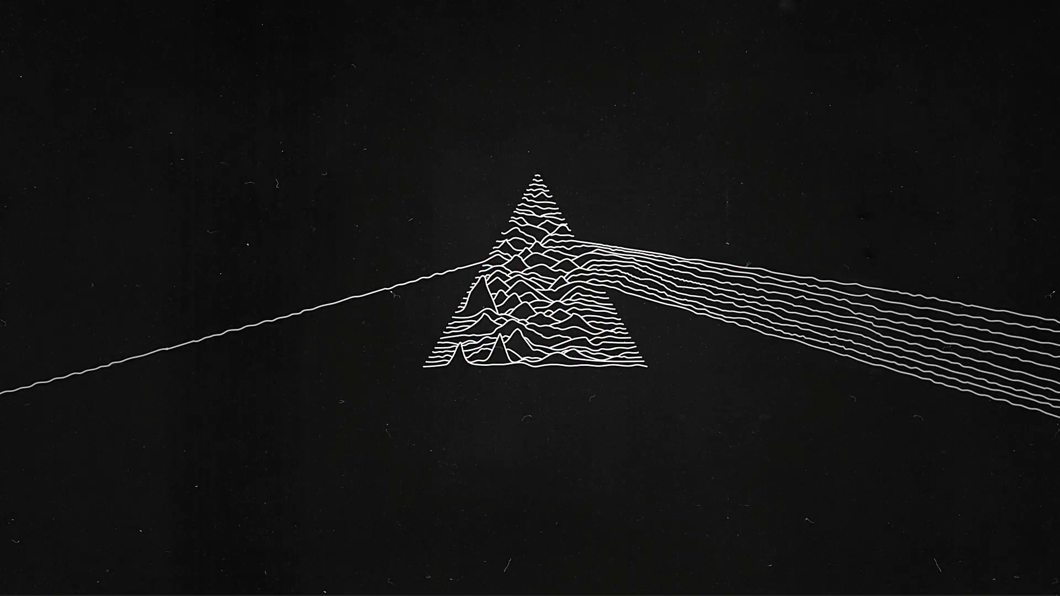
Bring the Adobe Photoshop window to the front from the Windows taskbar
left_click(375, 585)
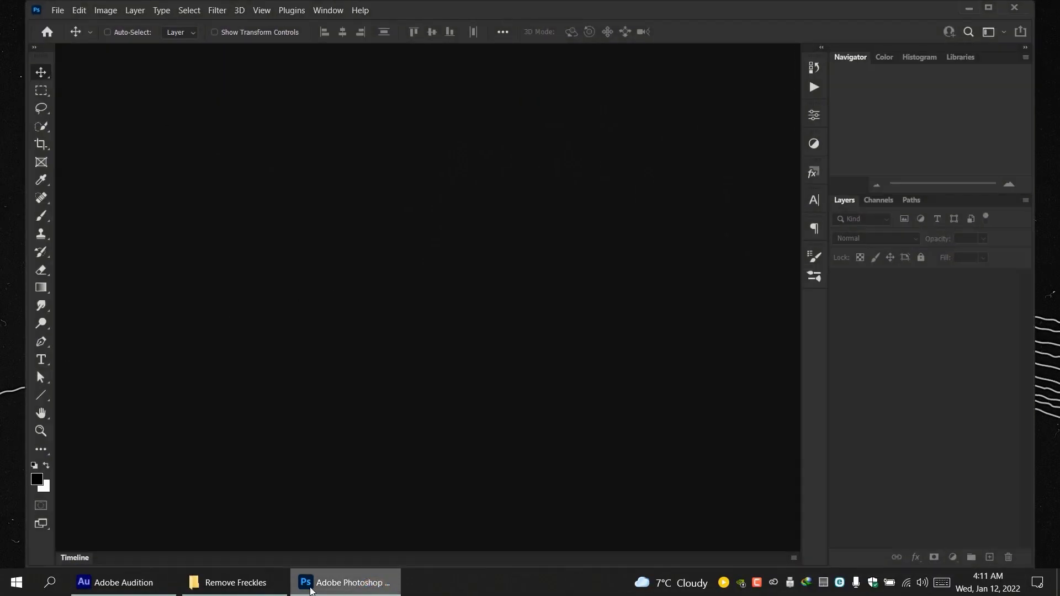
Open kyle-mcleod-GC1uvORgabM-unsplash.jpg from Remove Freckles, fit it on screen, and duplicate Background
left_click(272, 580)
left_click_drag(310, 177, 519, 490)
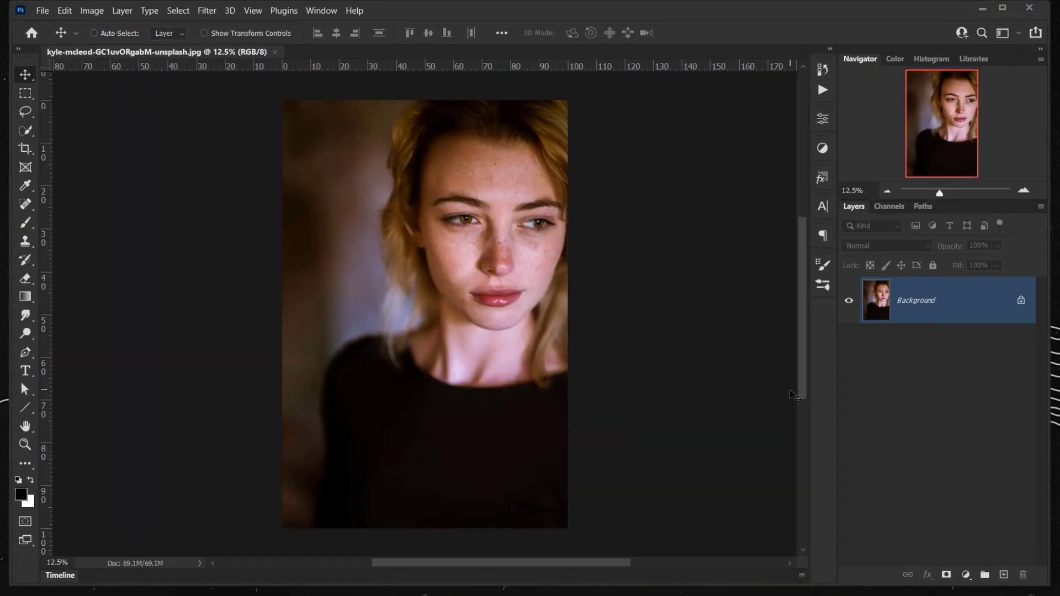
key("ctrl+0")
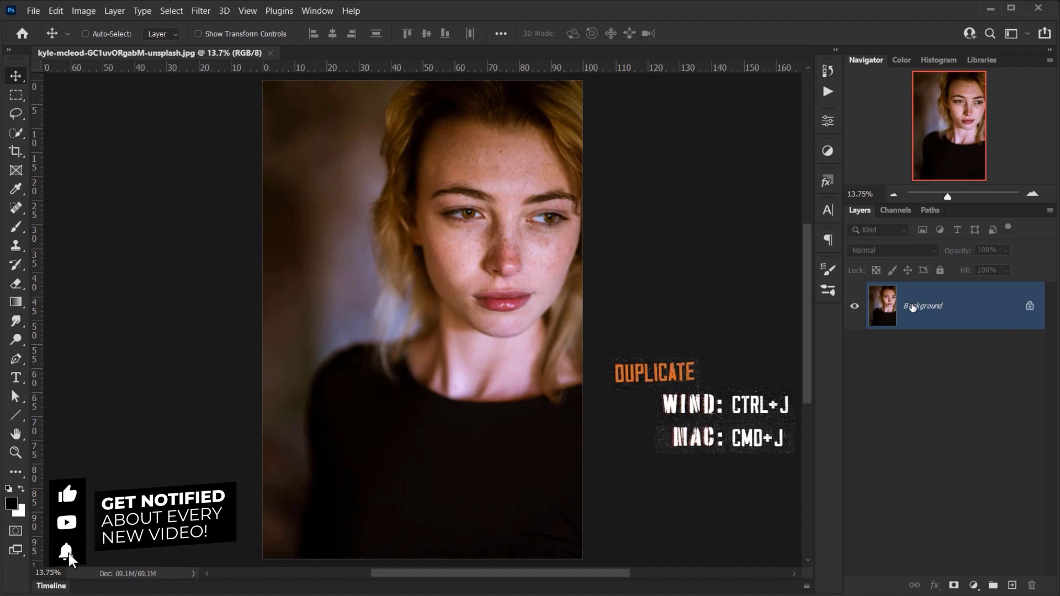
key("ctrl+j")
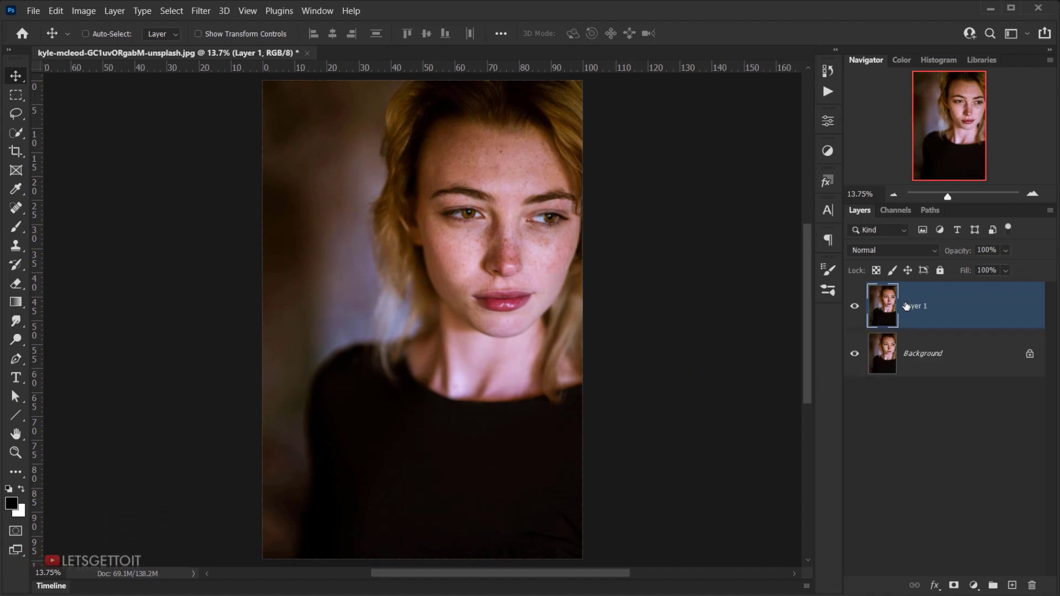
Rename the duplicated layer to Blur and convert it to a smart object
double_click(906, 306)
type("Blur")
key("Return")
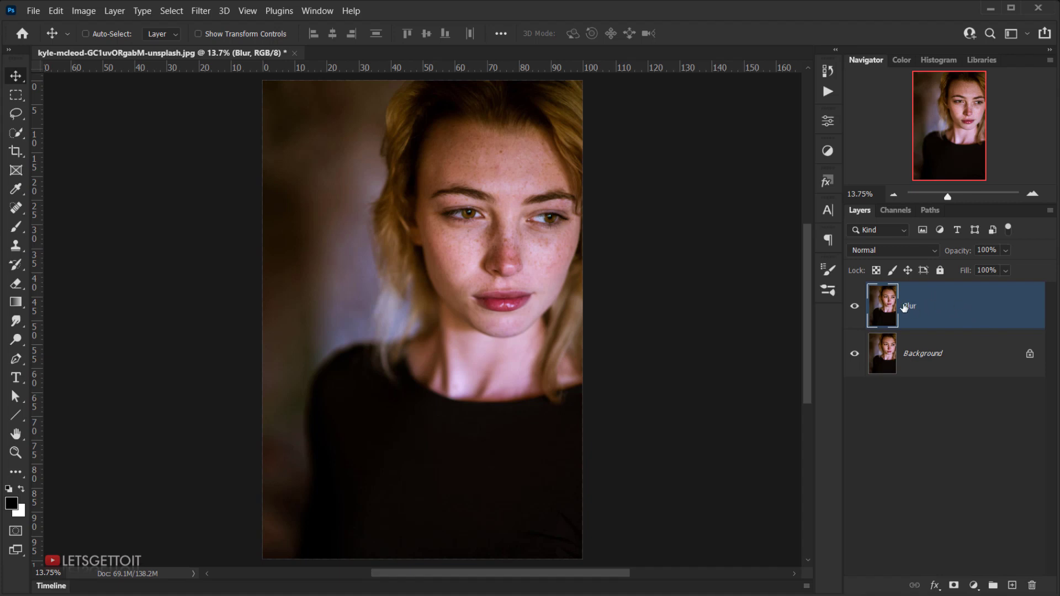
right_click(949, 299)
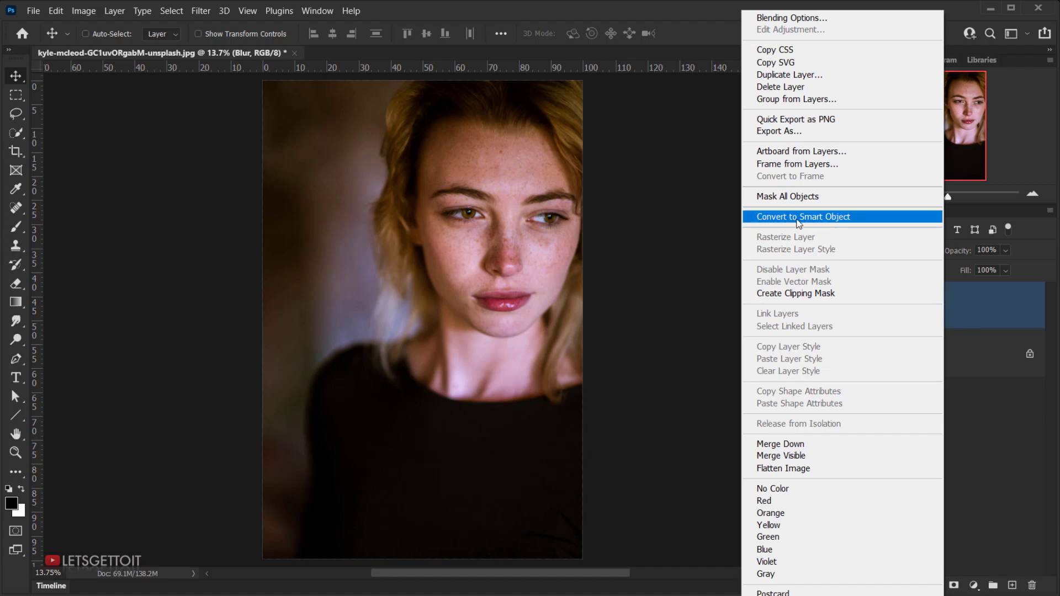
left_click(816, 217)
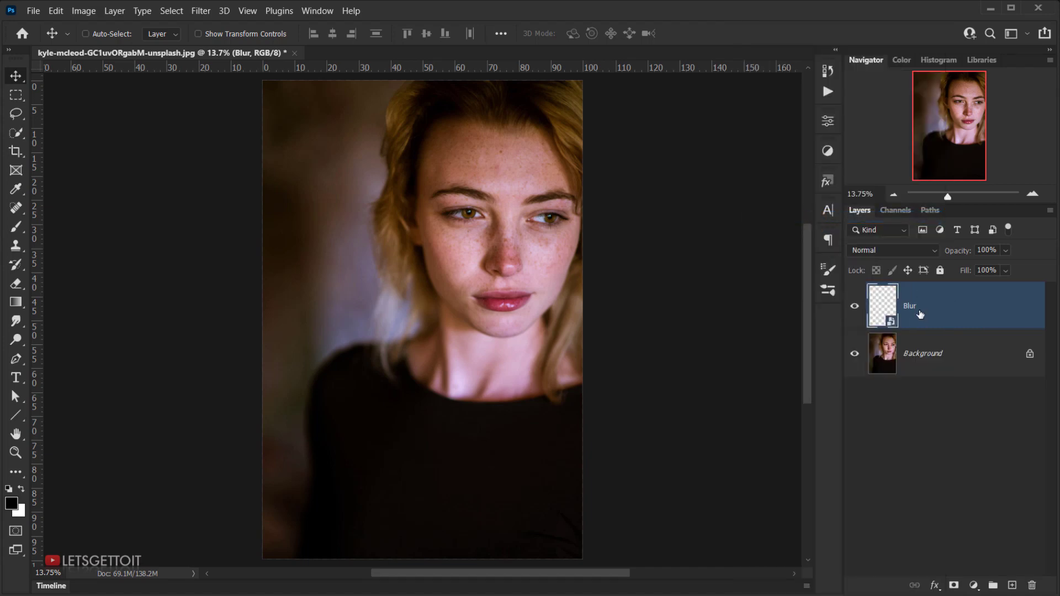
Open the Surface Blur filter and zoom its preview out to show the face
left_click(200, 10)
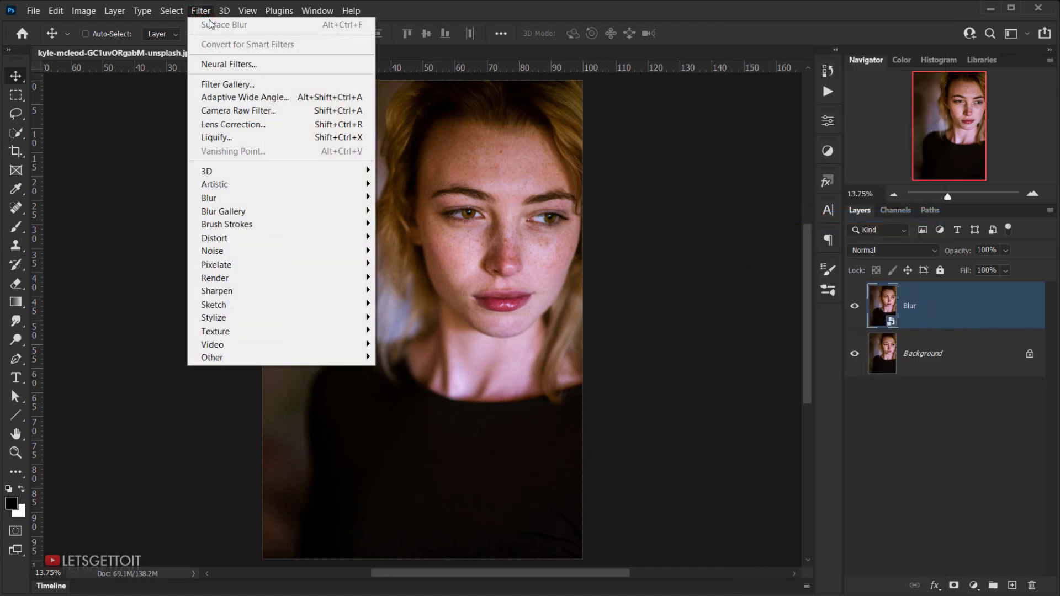
mouse_move(278, 200)
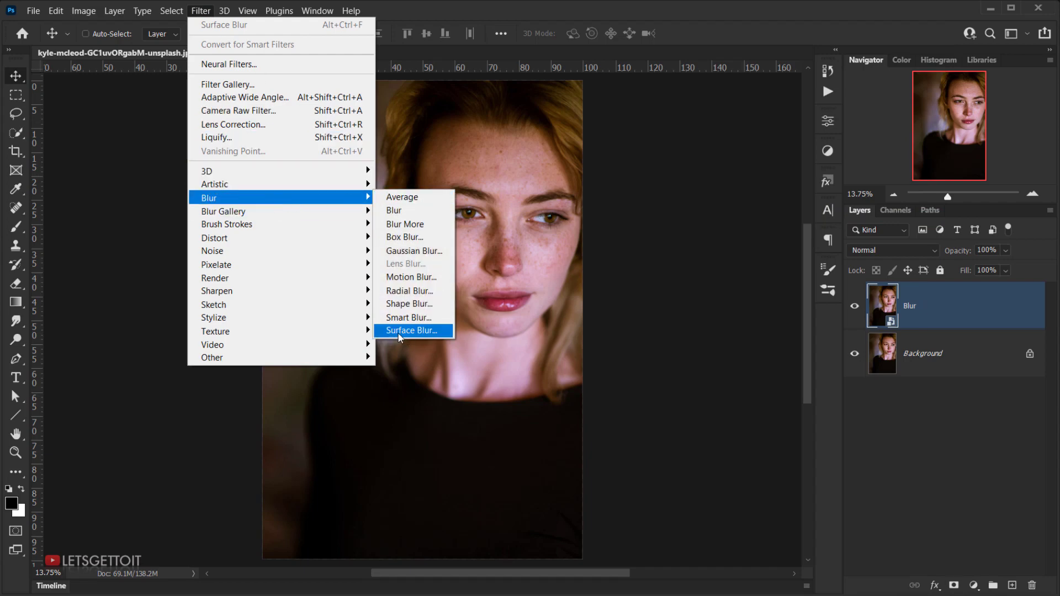
left_click(396, 334)
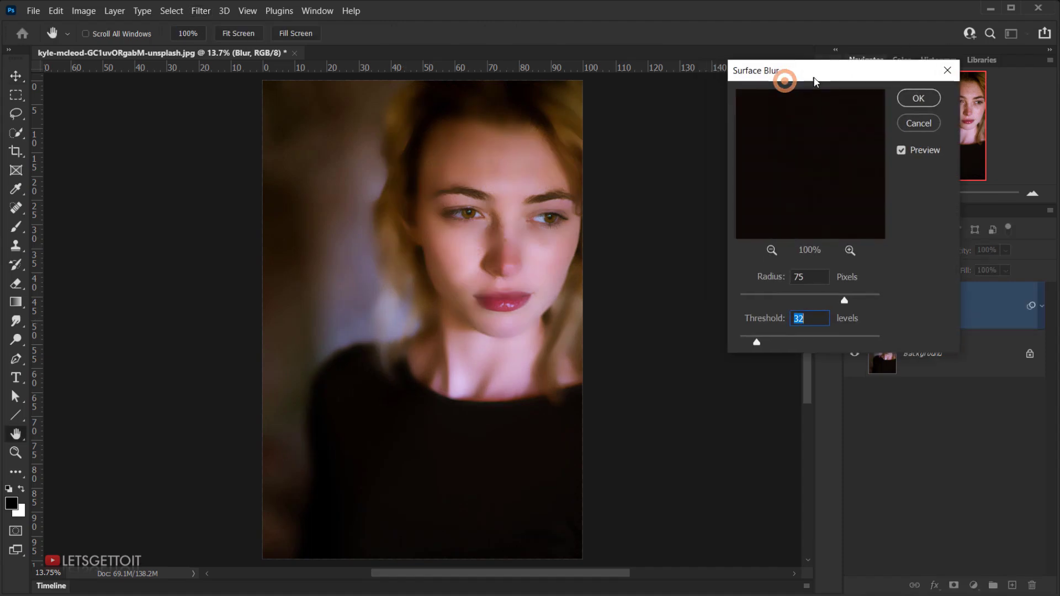
left_click_drag(784, 78, 764, 75)
left_click(725, 250)
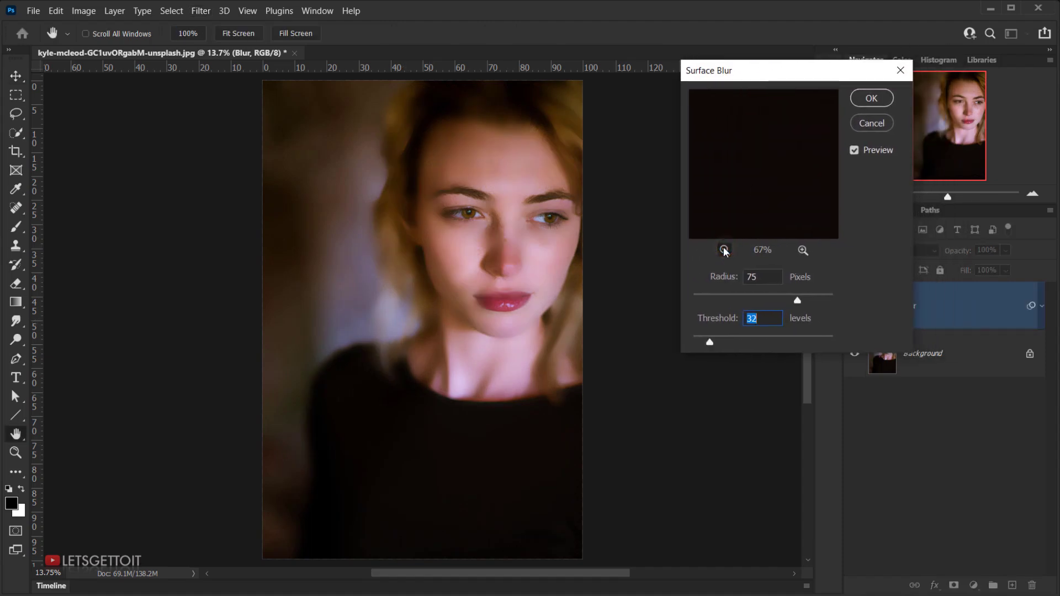
left_click(724, 250)
left_click(724, 252)
left_click_drag(769, 182, 786, 217)
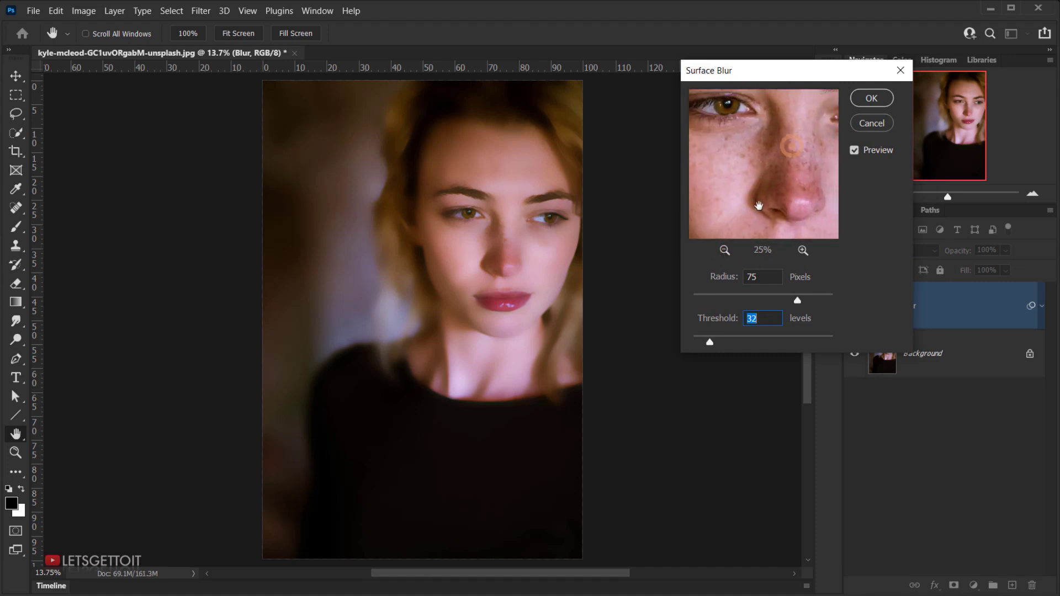
left_click(725, 250)
left_click(724, 250)
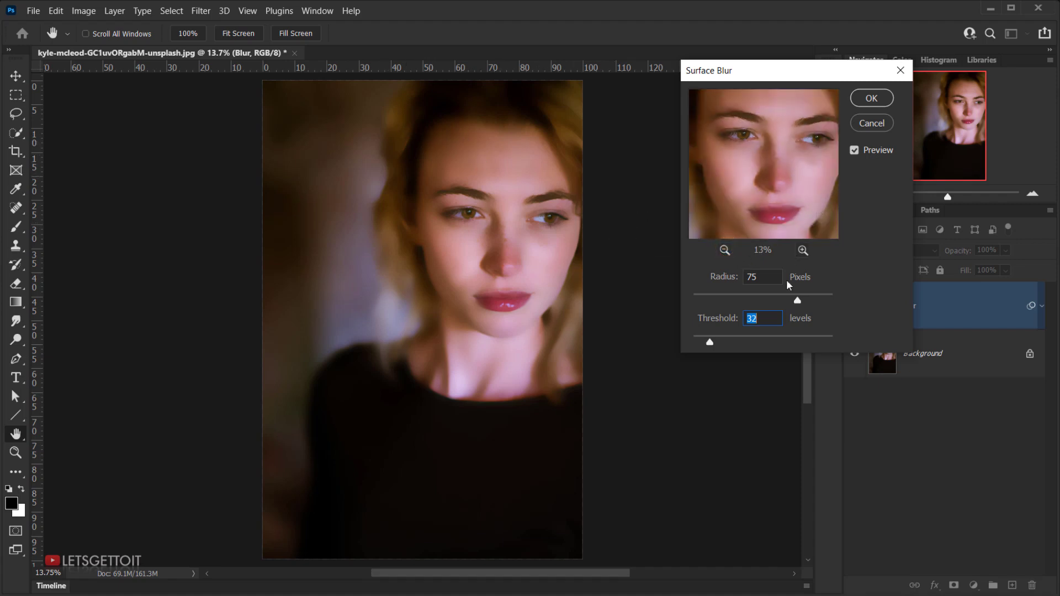
Preview at 25% and set Surface Blur Radius to 55 pixels and Threshold to 22 levels
left_click(755, 185)
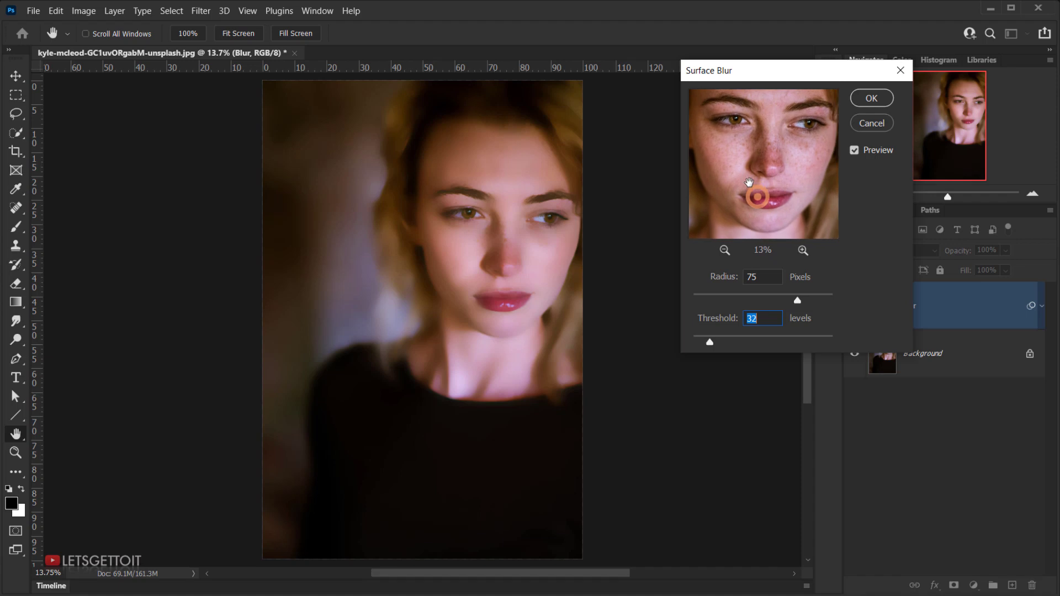
left_click(802, 250)
left_click(802, 249)
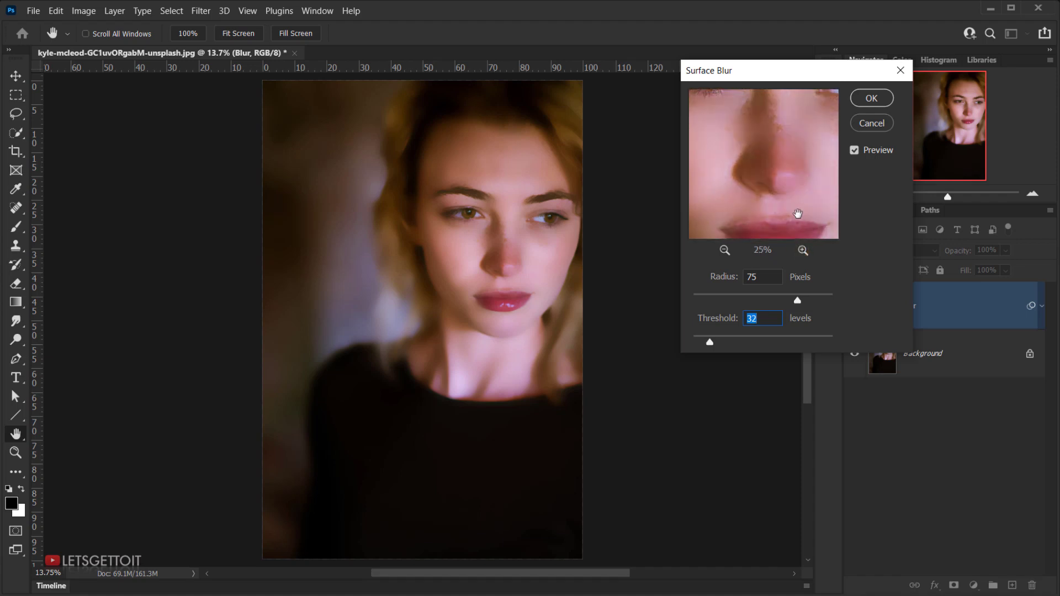
left_click_drag(798, 301, 787, 300)
left_click_drag(710, 339, 704, 337)
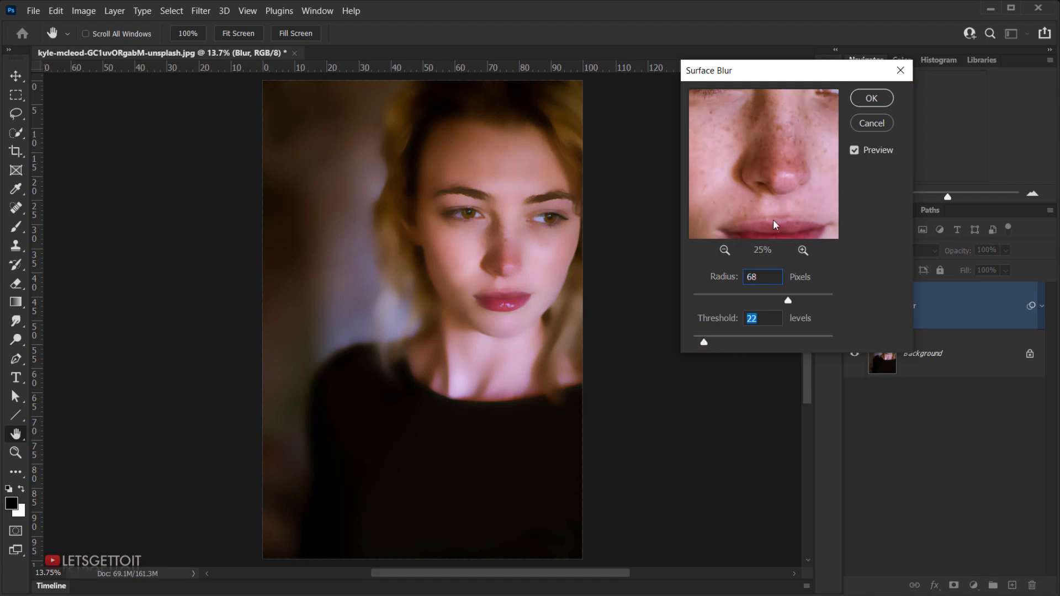
left_click_drag(766, 160, 768, 177)
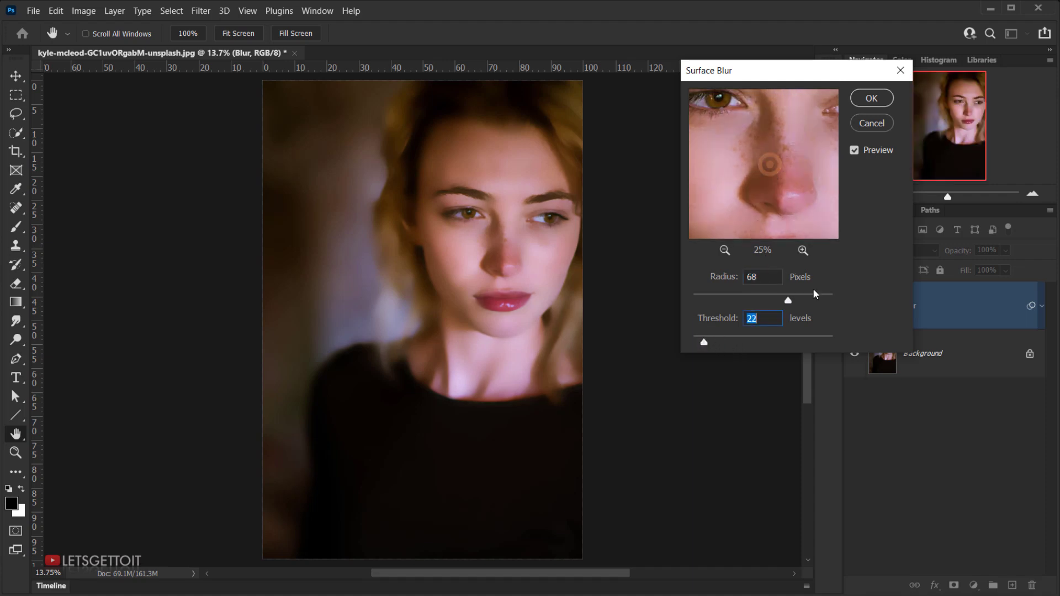
left_click_drag(787, 300, 769, 301)
left_click_drag(817, 77, 749, 70)
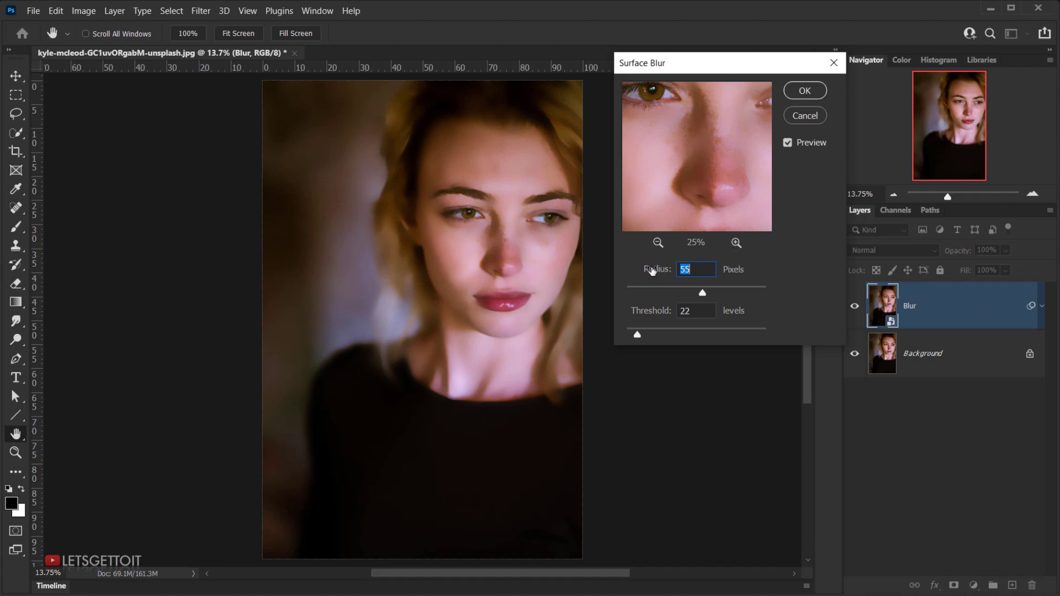
Lower Surface Blur Radius to 50 pixels and Threshold to 20 levels, checking lips and face
left_click_drag(722, 73, 746, 72)
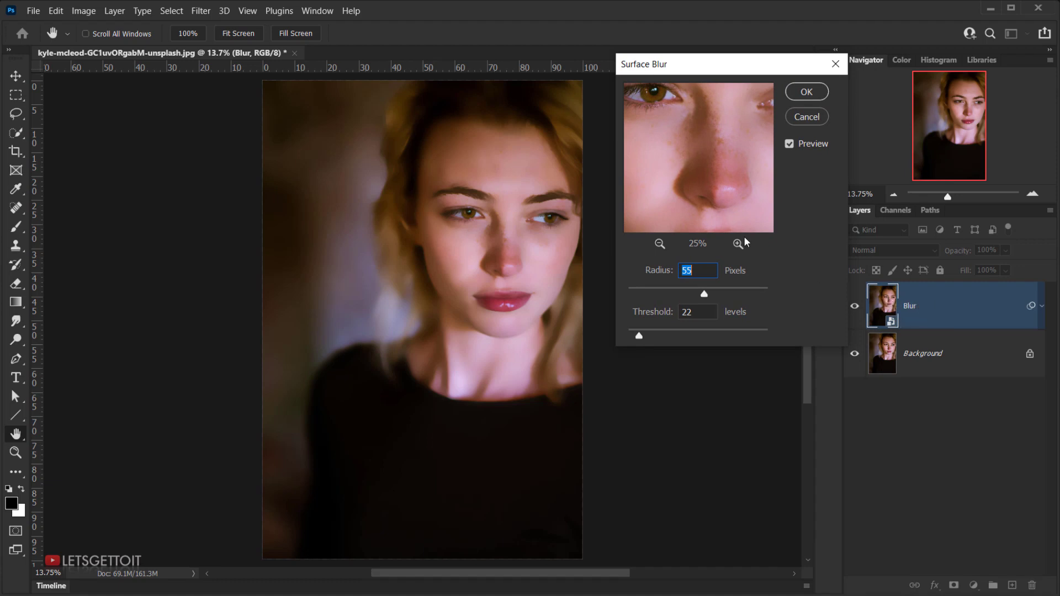
left_click_drag(704, 291, 699, 291)
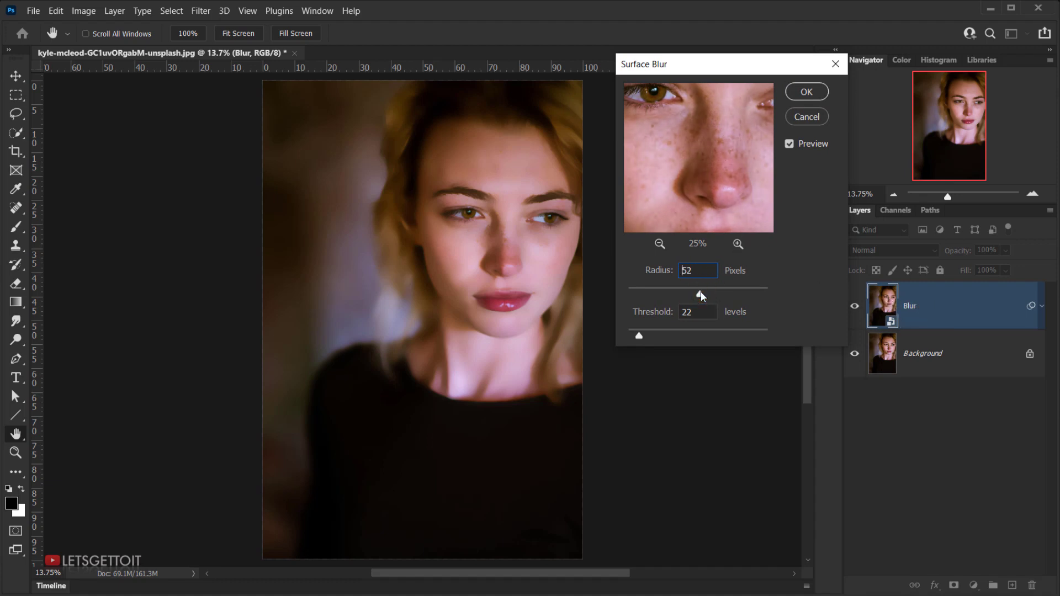
left_click_drag(726, 64, 745, 66)
left_click_drag(719, 297, 712, 296)
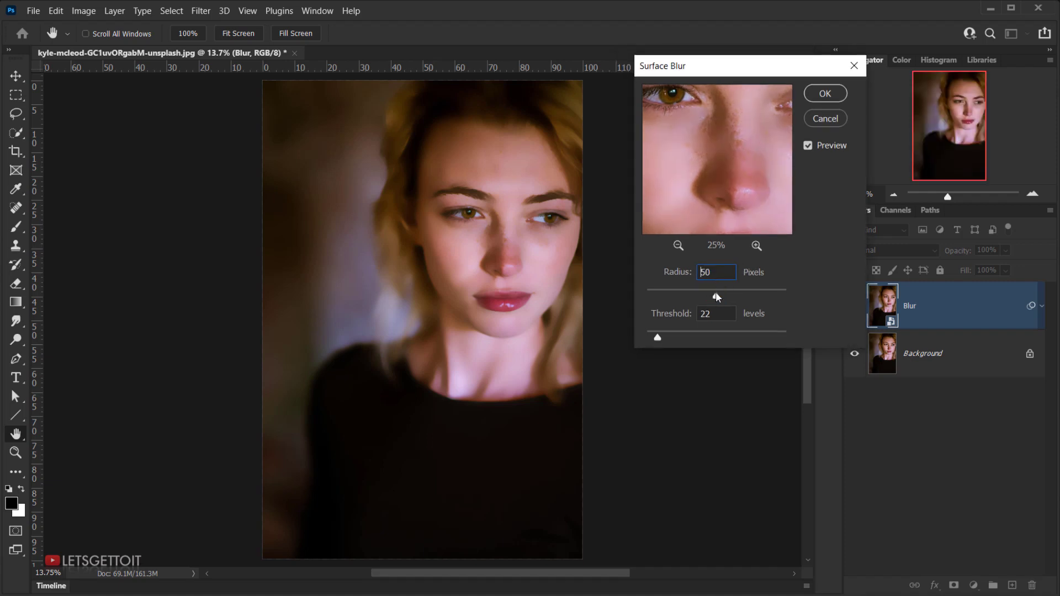
left_click_drag(732, 174, 742, 143)
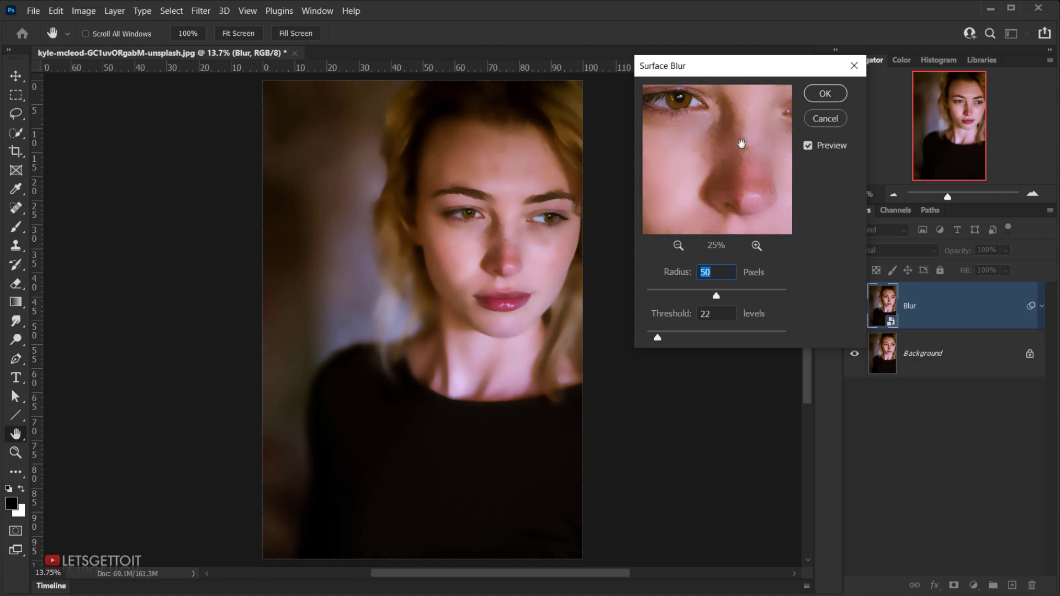
left_click_drag(731, 184, 735, 174)
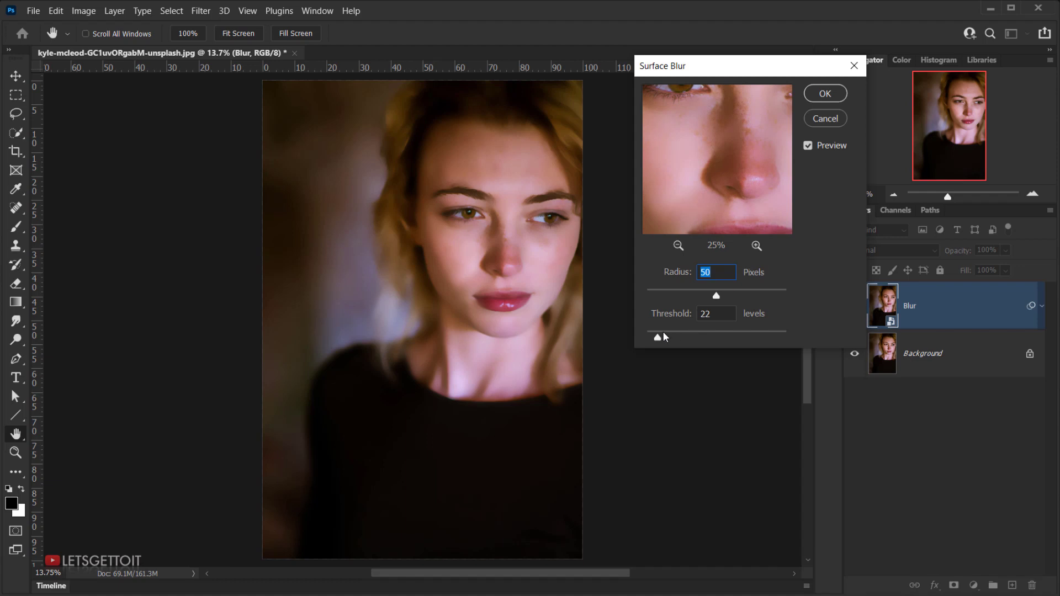
left_click_drag(658, 335, 656, 337)
Apply the Surface Blur, compare before and after, leave Blur hidden, and select Background
left_click(825, 94)
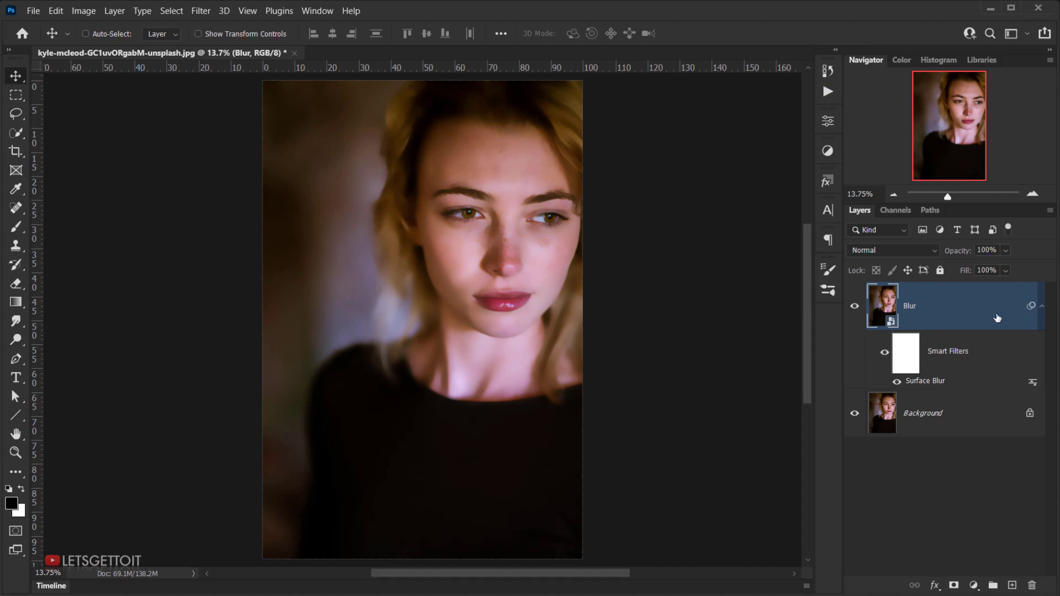
left_click(1041, 308)
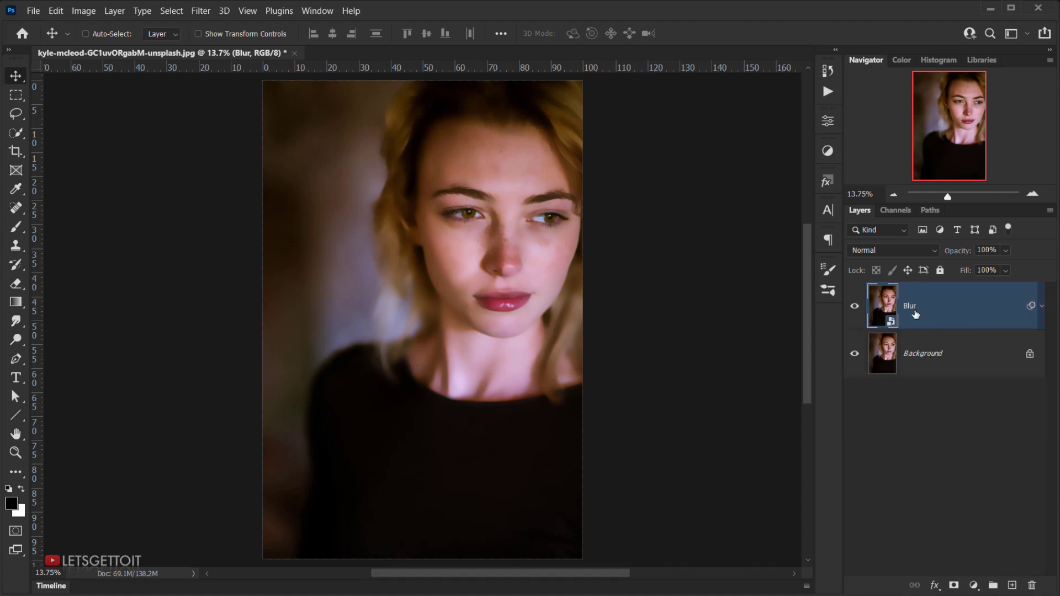
left_click(856, 307)
left_click(855, 306)
left_click(856, 306)
left_click(855, 307)
left_click(854, 308)
left_click(856, 308)
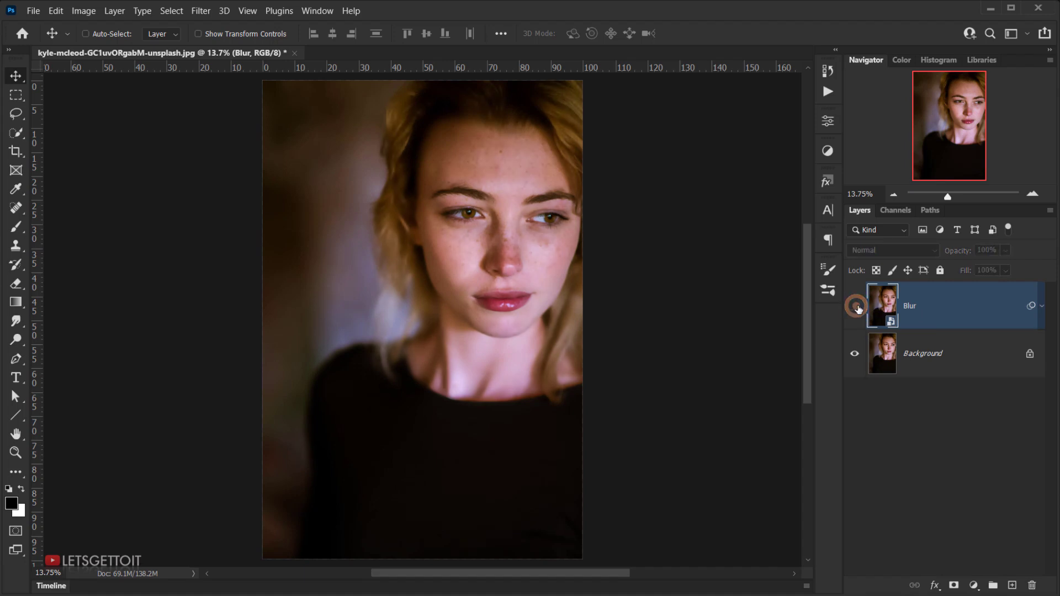
left_click(940, 358)
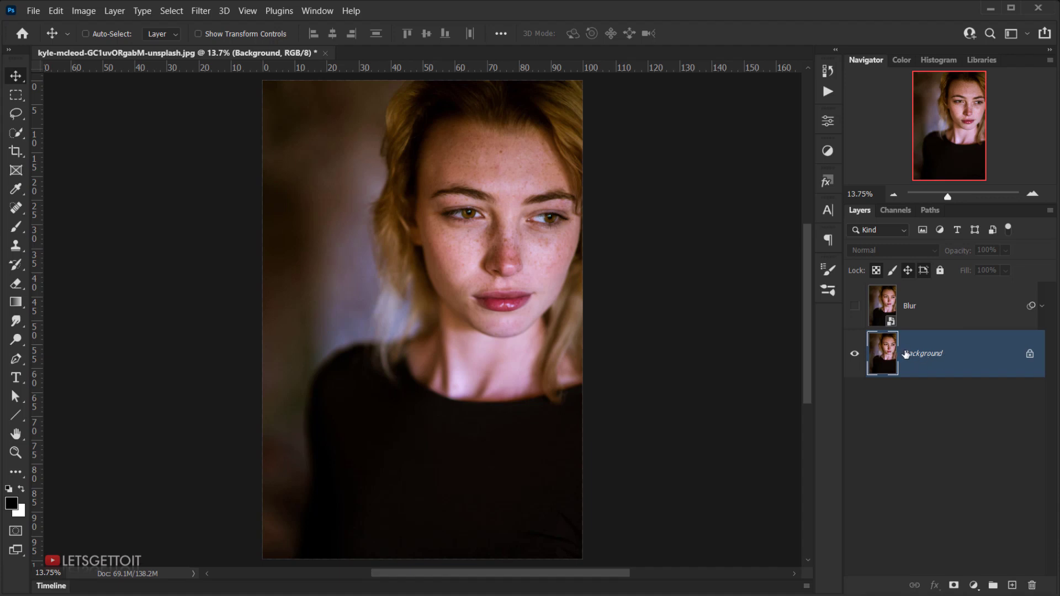
In the Channels panel, compare the Red, Green and Blue channels individually
left_click(904, 214)
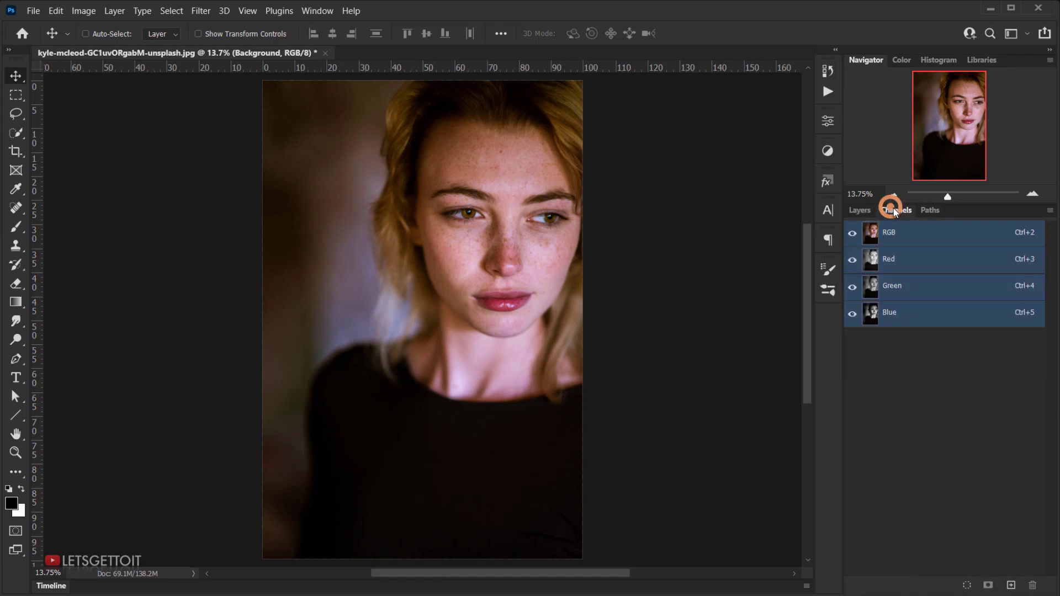
left_click(855, 211)
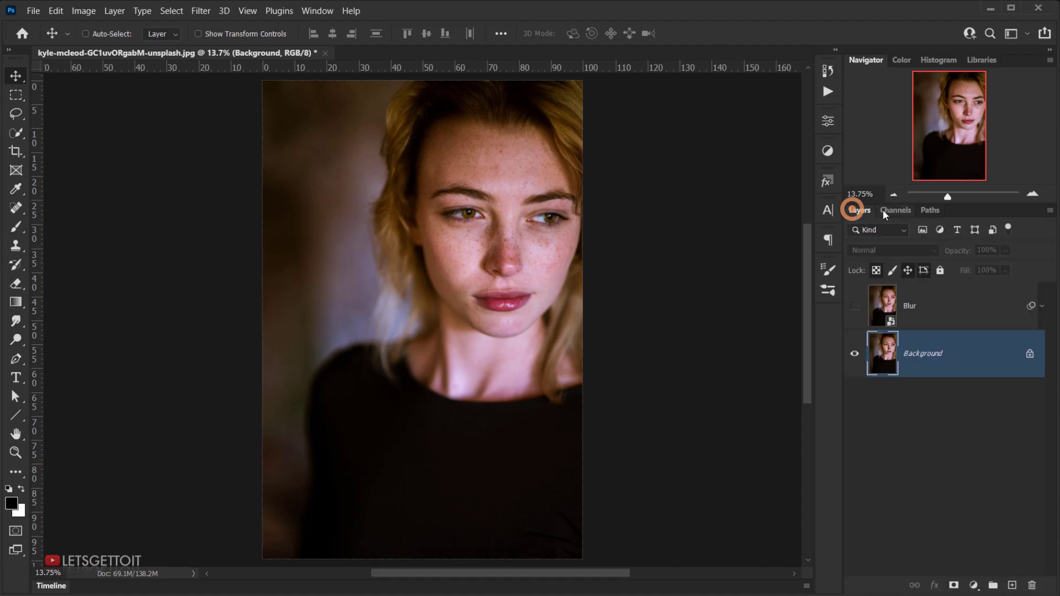
left_click(895, 212)
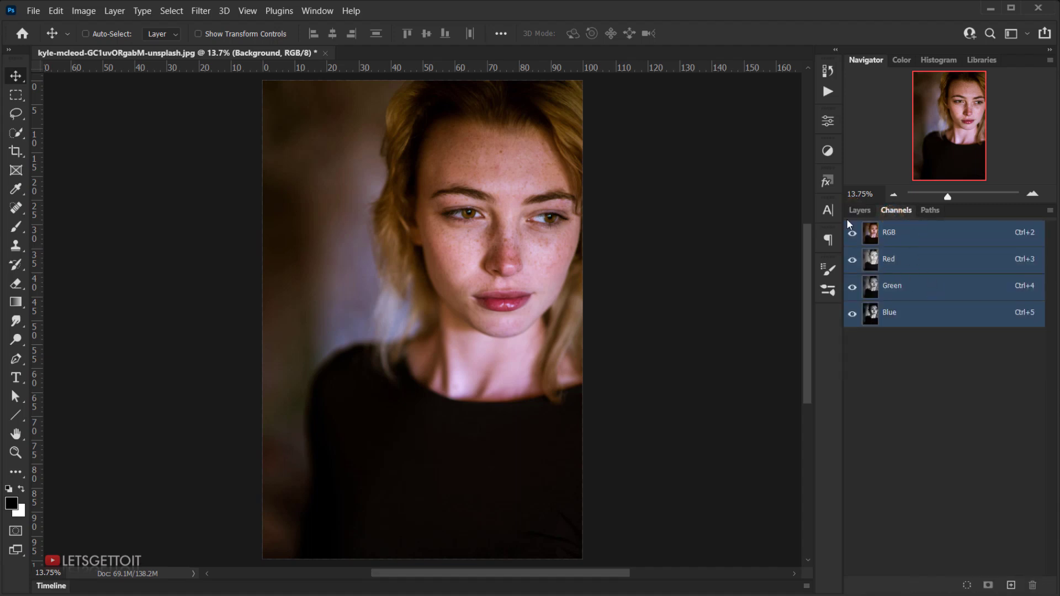
left_click(859, 211)
left_click(896, 212)
left_click(888, 261)
left_click(903, 284)
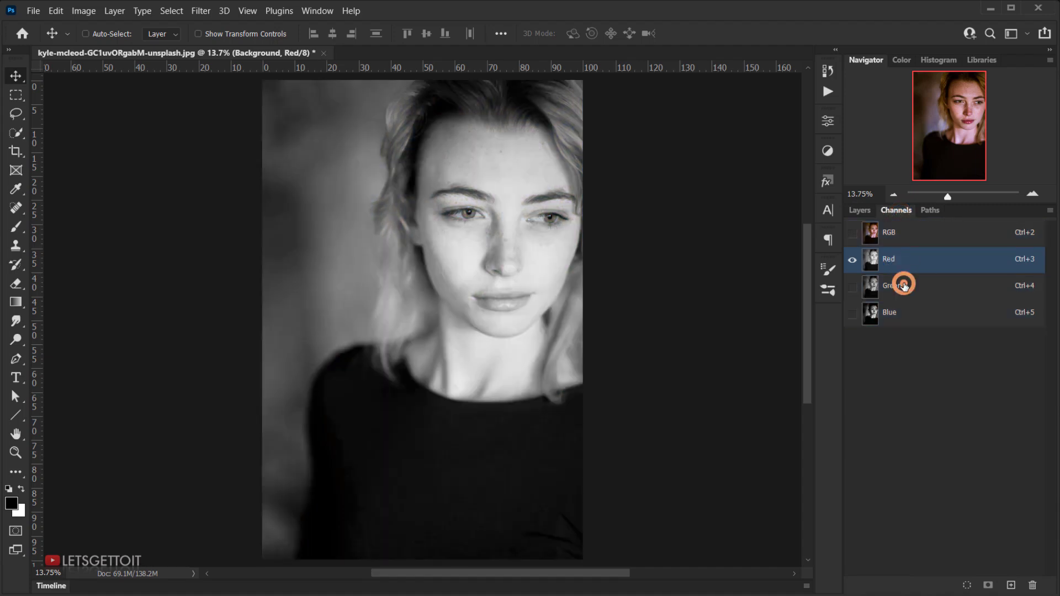
left_click(917, 315)
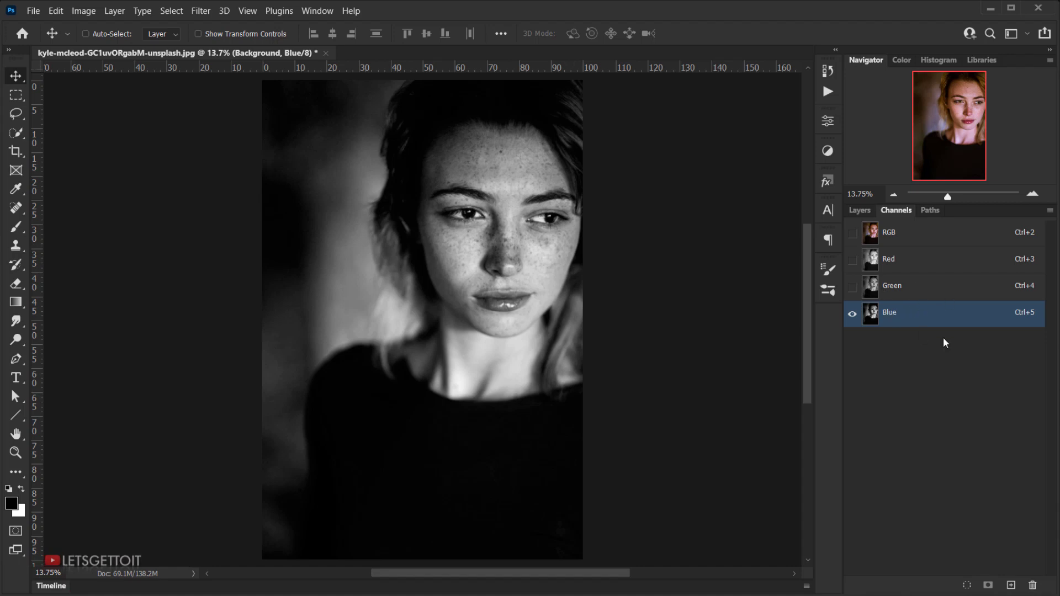
left_click(899, 287)
left_click(905, 260)
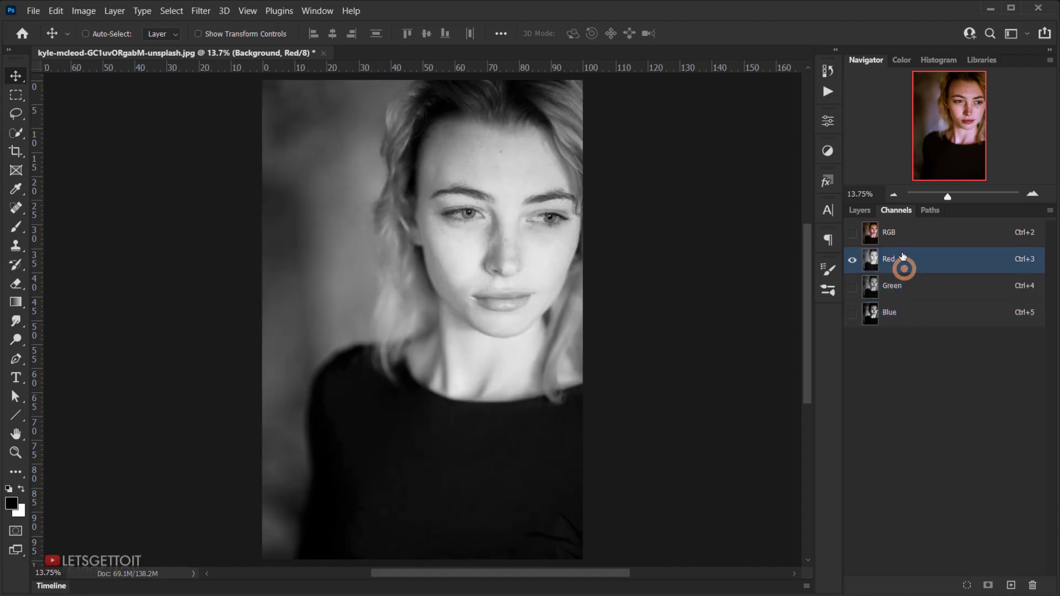
left_click(908, 234)
left_click(903, 323)
Isolate the Blue channel and duplicate it as Blue copy
left_click(852, 315)
left_click(853, 316)
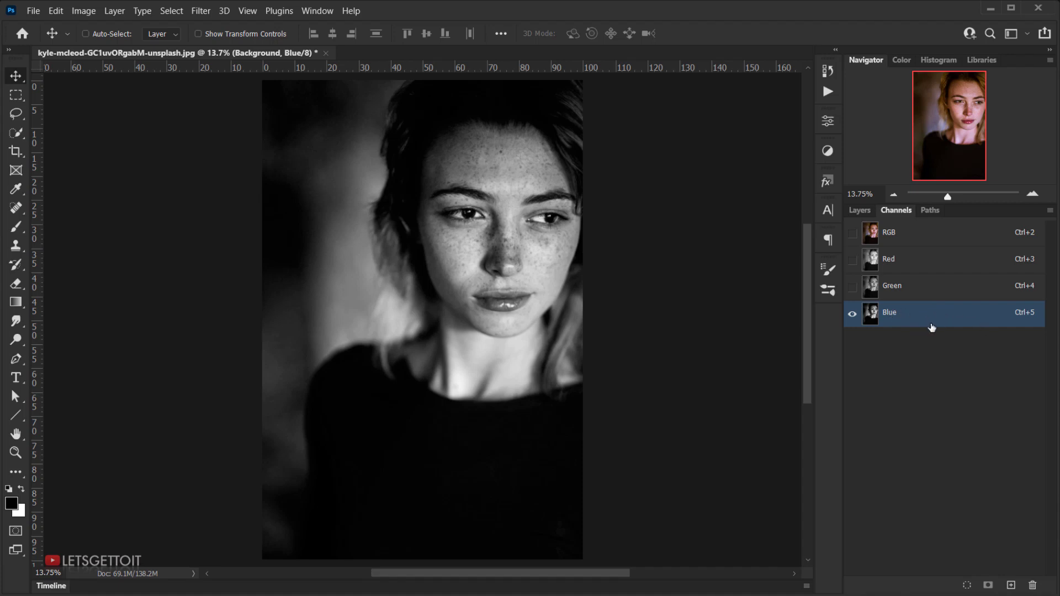
left_click_drag(925, 322, 1011, 586)
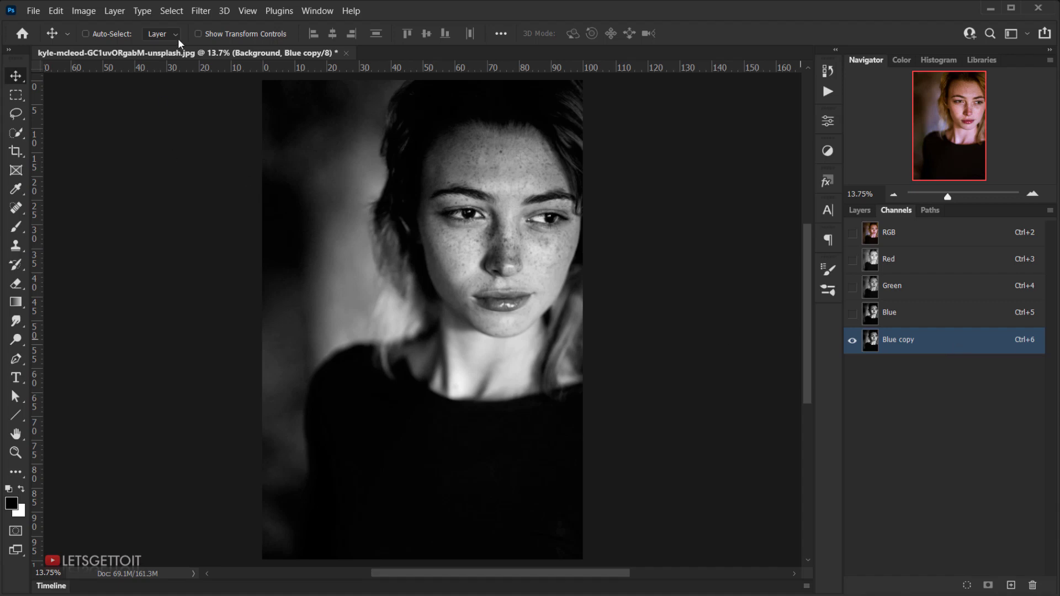
Open the Filter menu with the Blue copy channel active
left_click(199, 10)
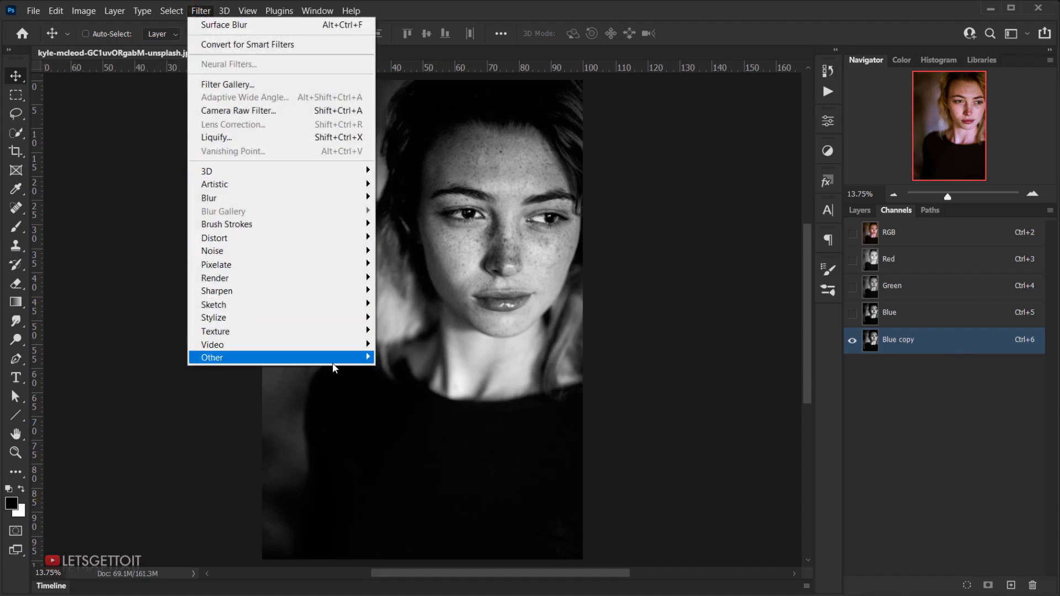
Run Other > High Pass on Blue copy, settling the radius at 40.1 pixels
mouse_move(332, 363)
left_click(404, 375)
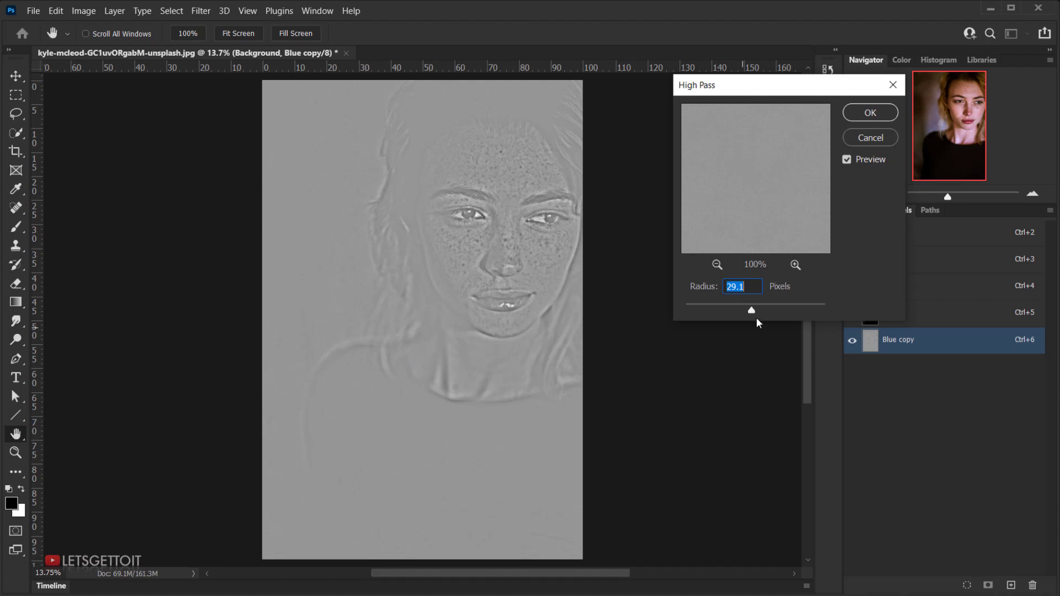
mouse_move(755, 310)
left_mouse_down()
mouse_move(697, 310)
mouse_move(749, 310)
left_mouse_up()
mouse_move(755, 309)
left_mouse_down()
mouse_move(820, 308)
mouse_move(726, 311)
mouse_move(752, 310)
left_mouse_up()
left_click_drag(753, 311, 757, 311)
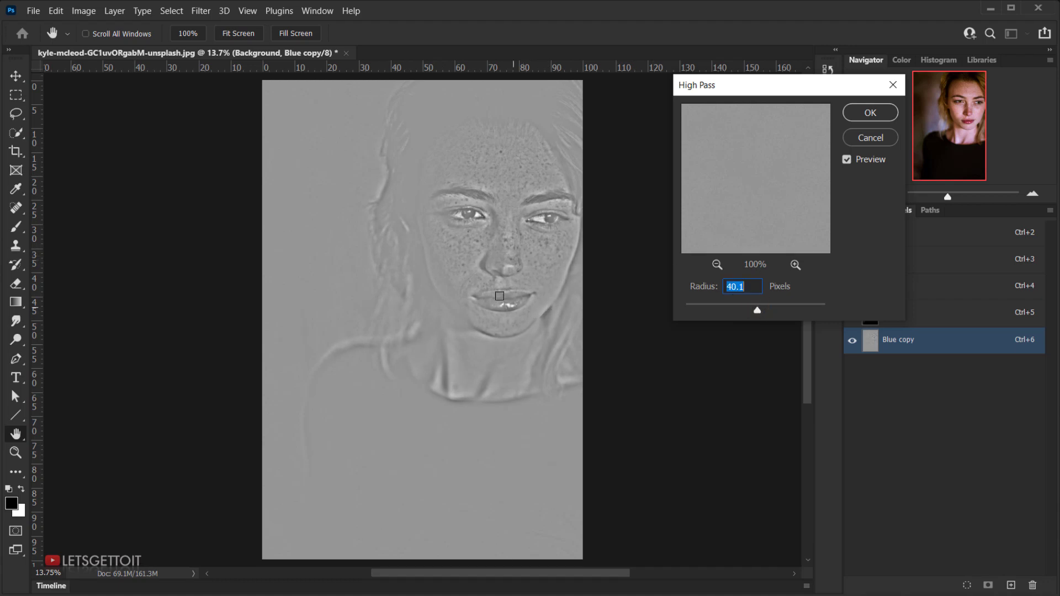
left_click(876, 113)
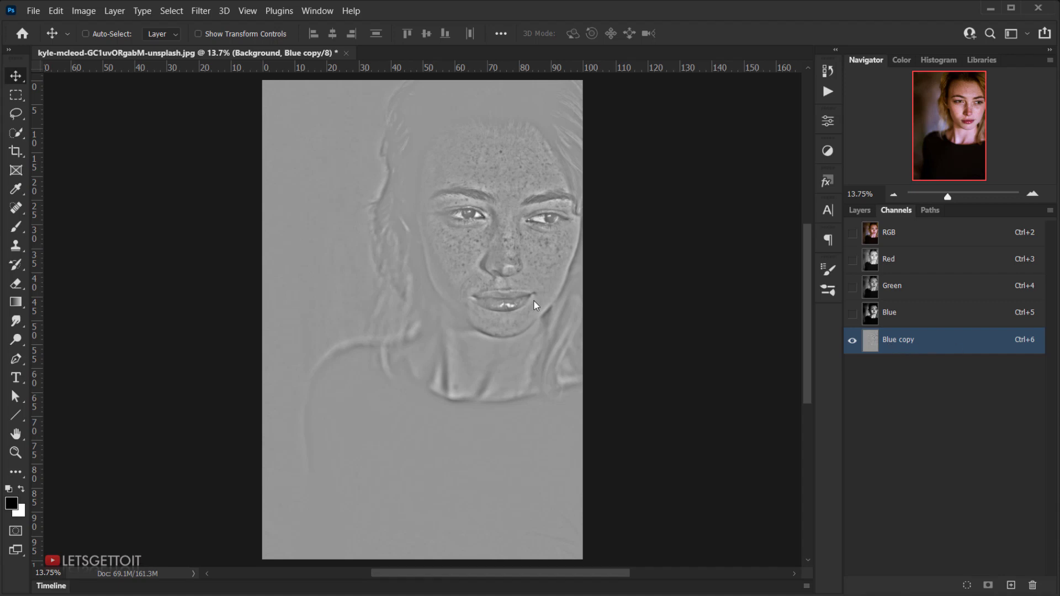
Open Image > Calculations and set blending to Overlay after trying Hard Light
left_click(84, 11)
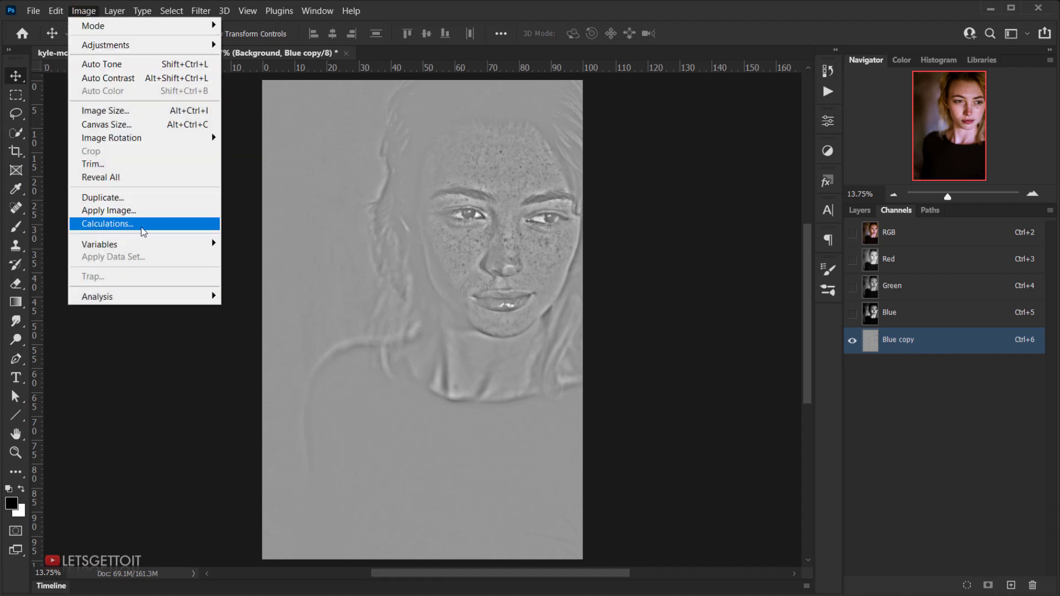
left_click(107, 224)
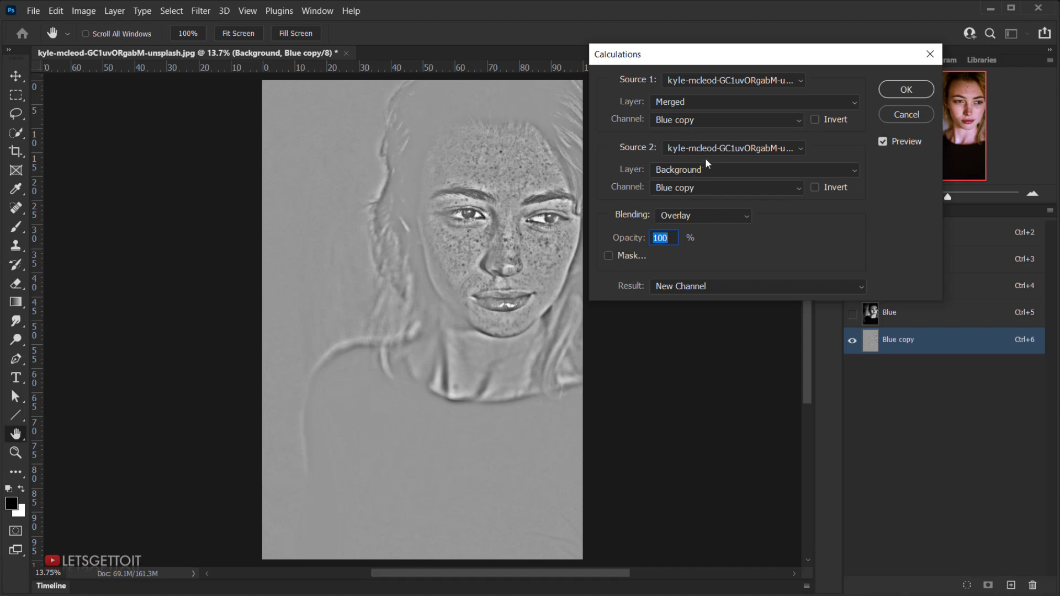
left_click(692, 214)
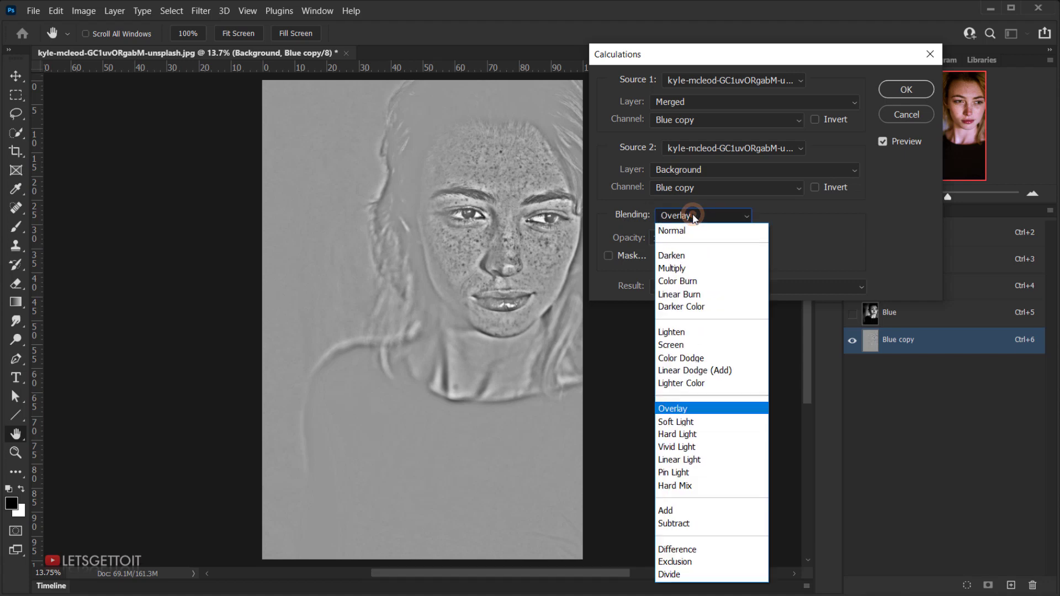
left_click(686, 434)
left_click(692, 215)
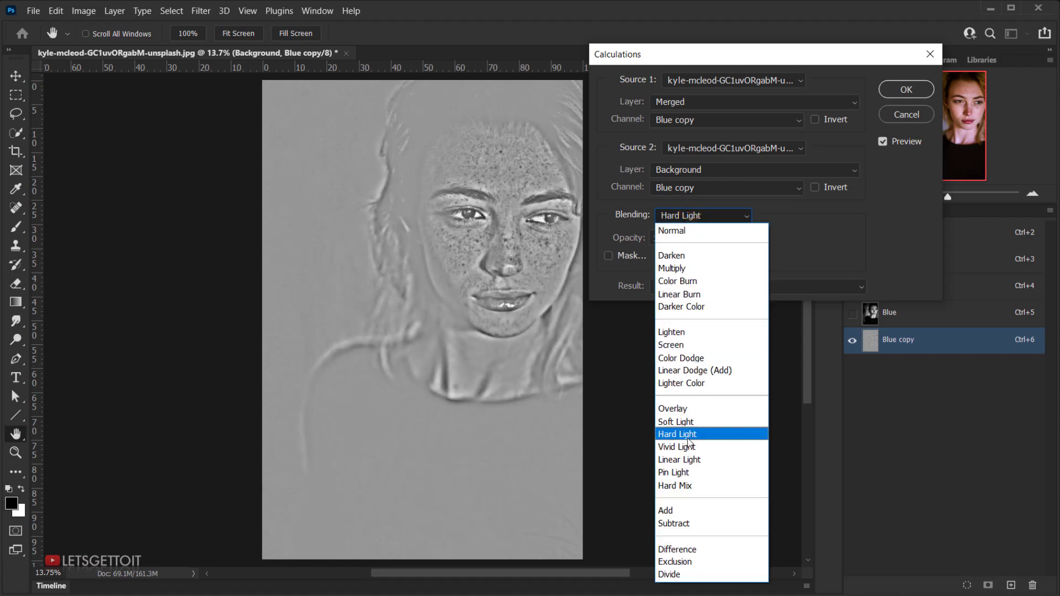
left_click(663, 418)
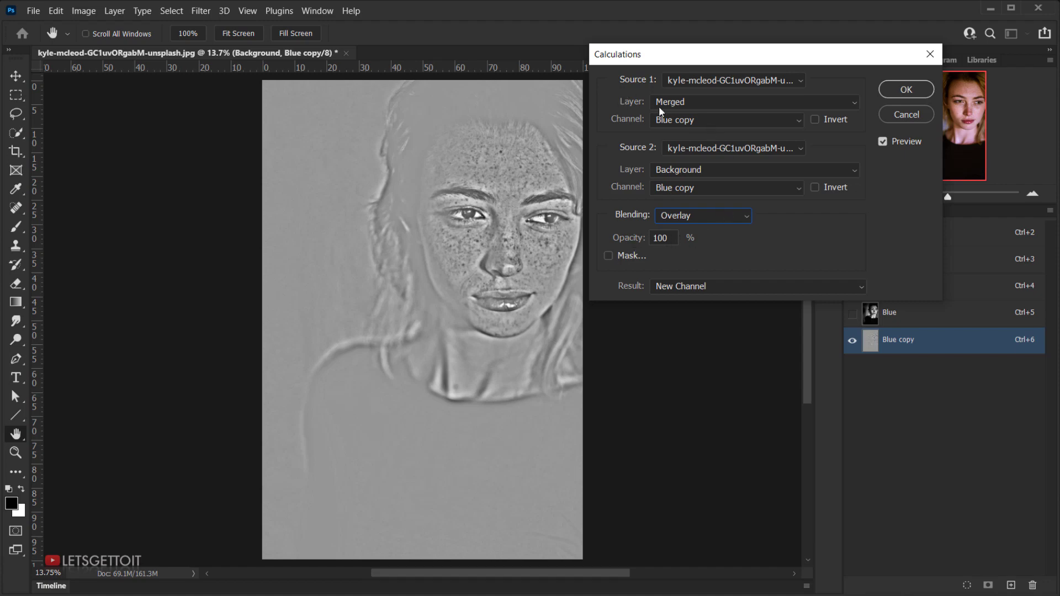
Keep Blue copy as Source 1 and output the result as new channel Alpha 1
left_click(679, 127)
left_click(685, 120)
left_click(902, 90)
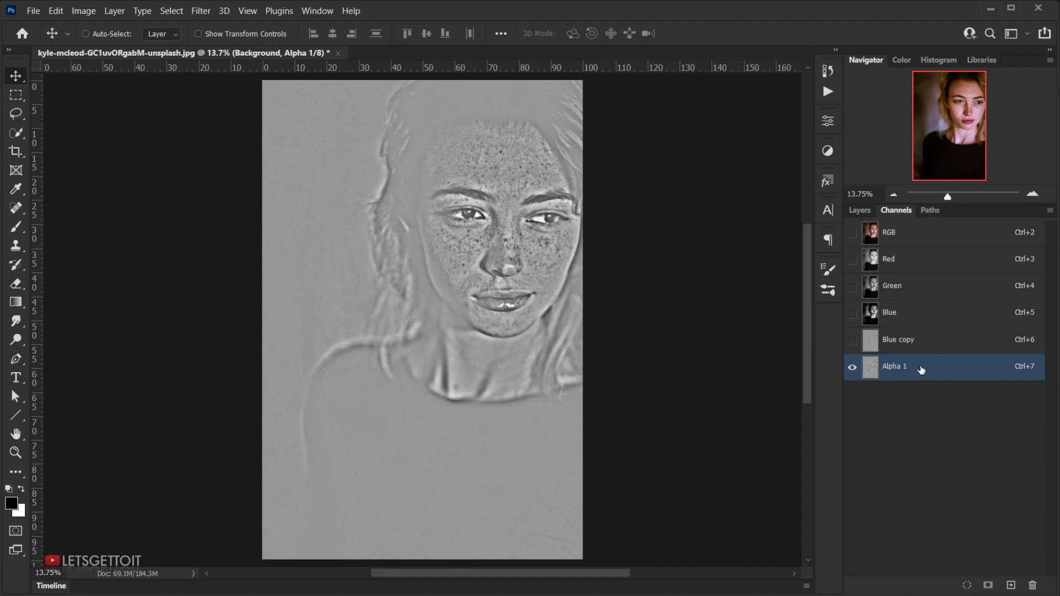
Run Image > Calculations in Overlay mode on Alpha 1 to create Alpha 2
left_click(84, 14)
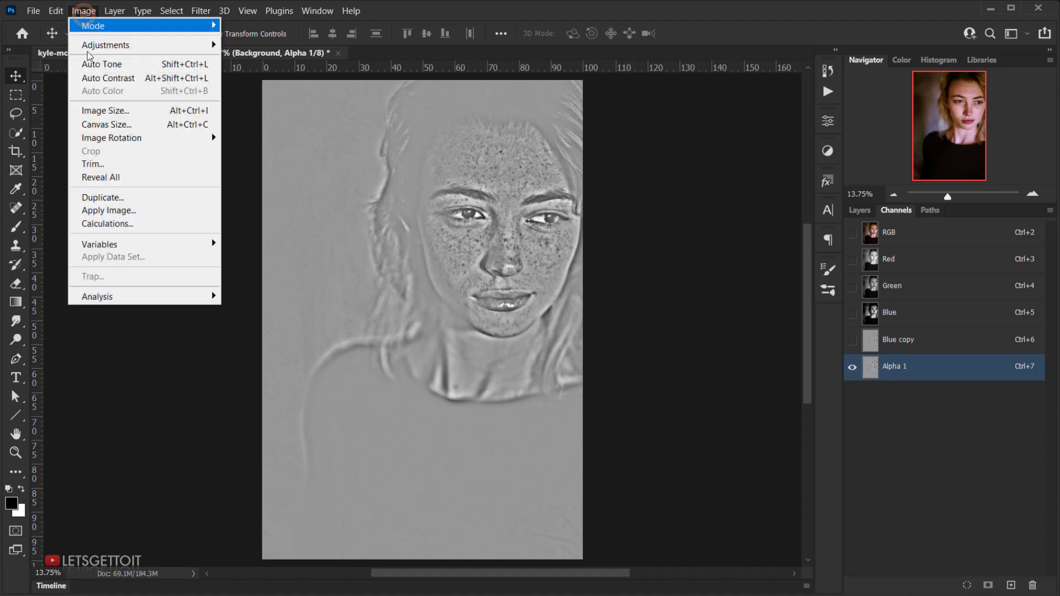
left_click(122, 226)
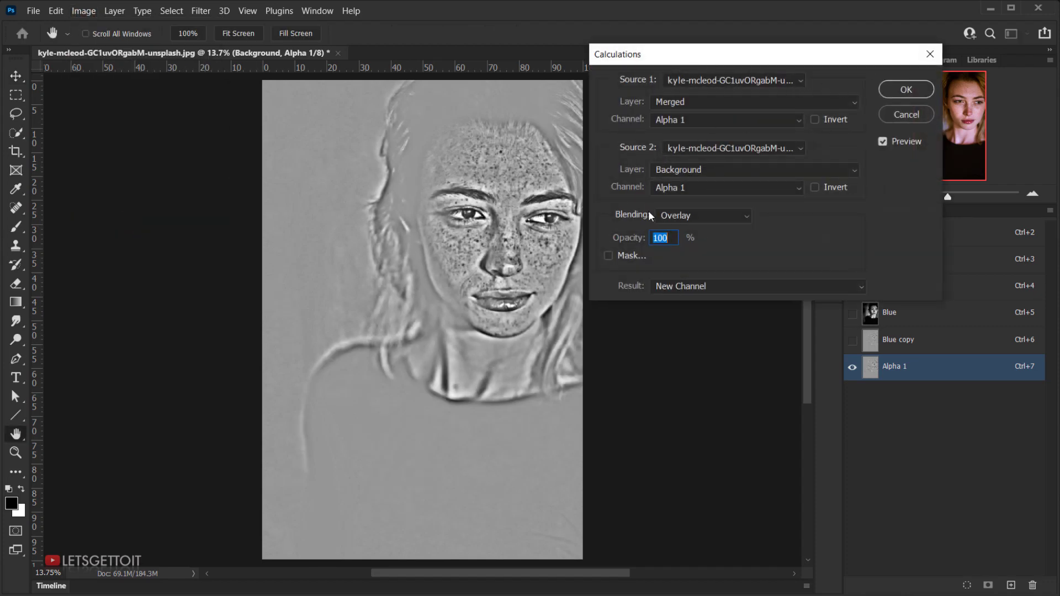
left_click(915, 95)
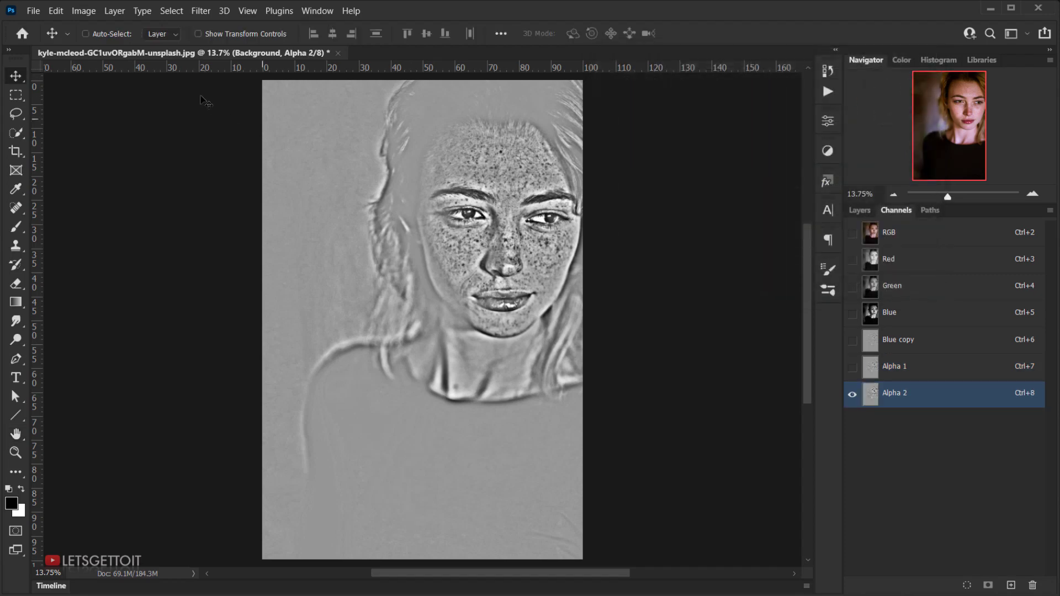
Repeat the Overlay Calculations on Alpha 2 to create Alpha 3, then display Alpha 2
left_click(84, 11)
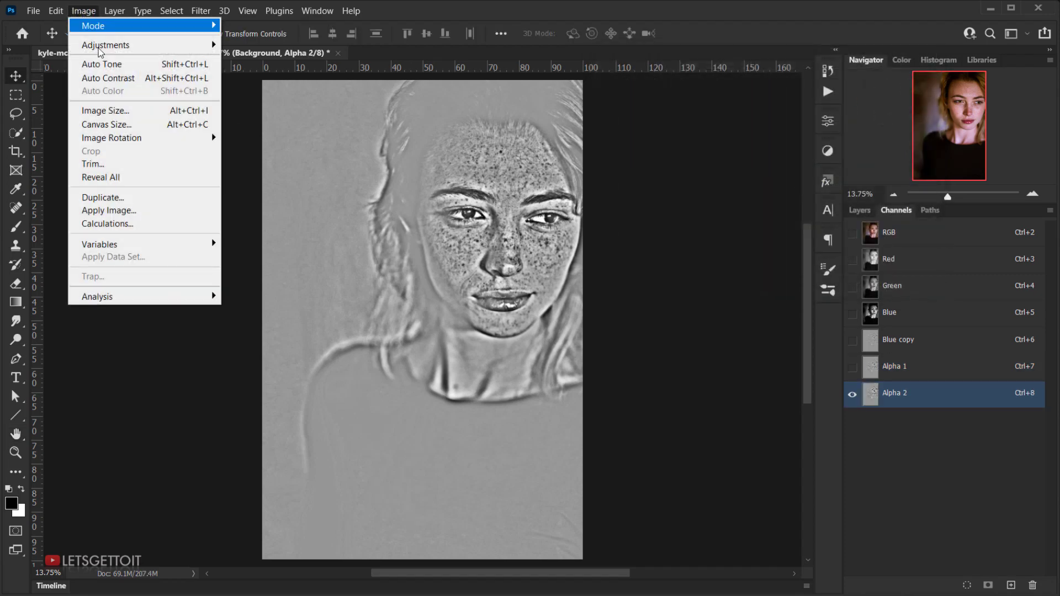
left_click(119, 224)
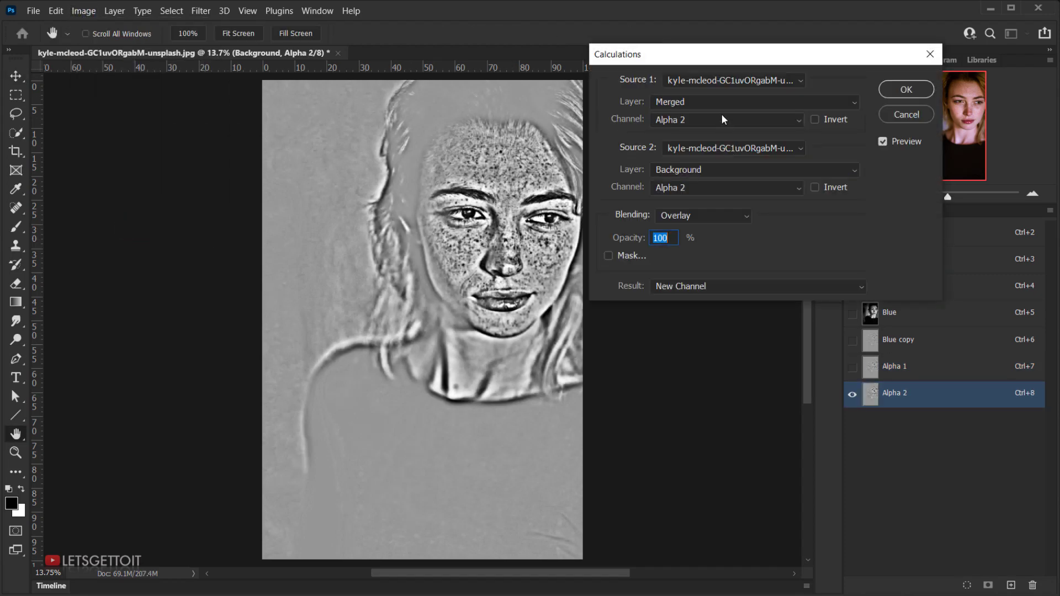
left_click(903, 89)
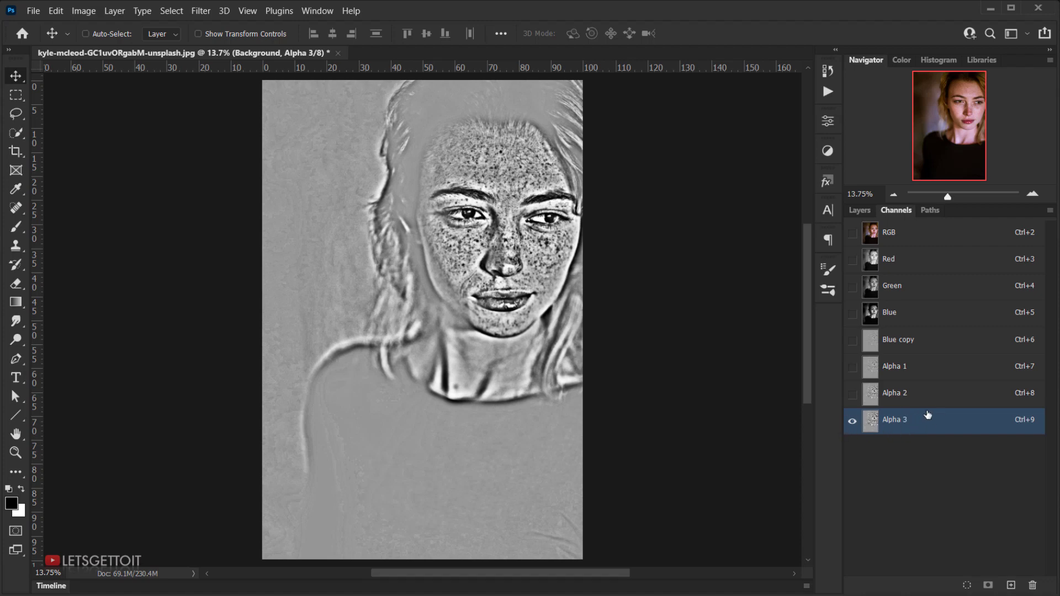
left_click(899, 394)
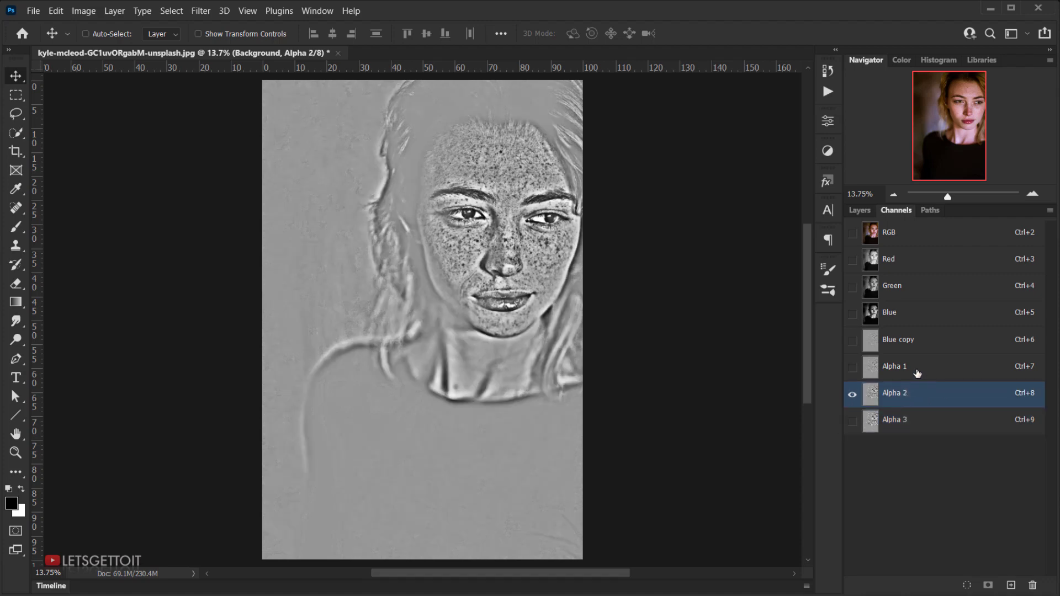
Delete the Blue copy, Alpha 1 and Alpha 2 channels, leaving Alpha 3 shown alone
key("ctrl")
left_click(927, 372, "shift")
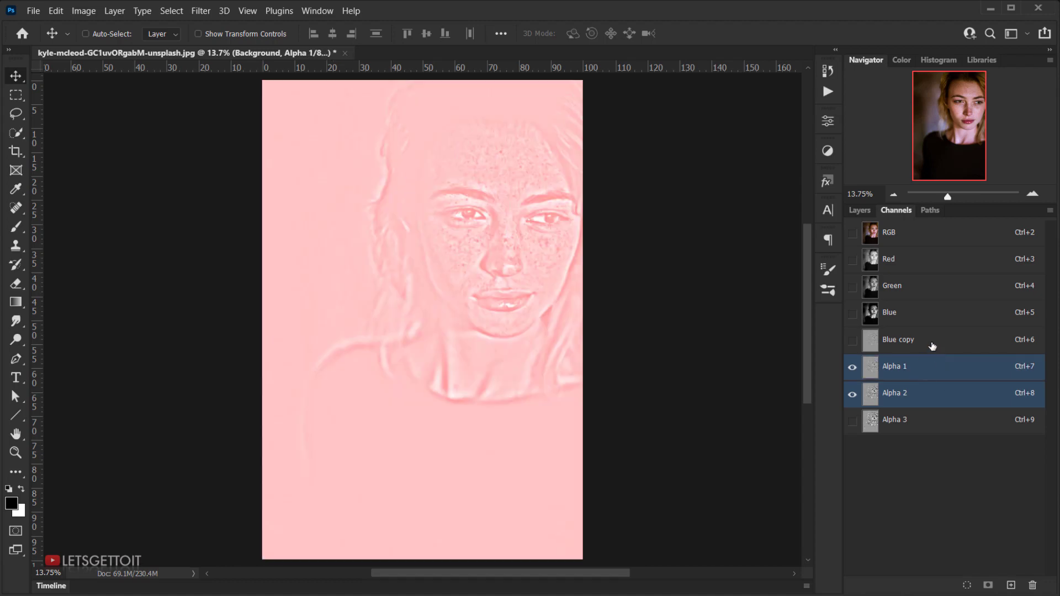
left_click(930, 342, "shift")
left_click_drag(945, 343, 1032, 584)
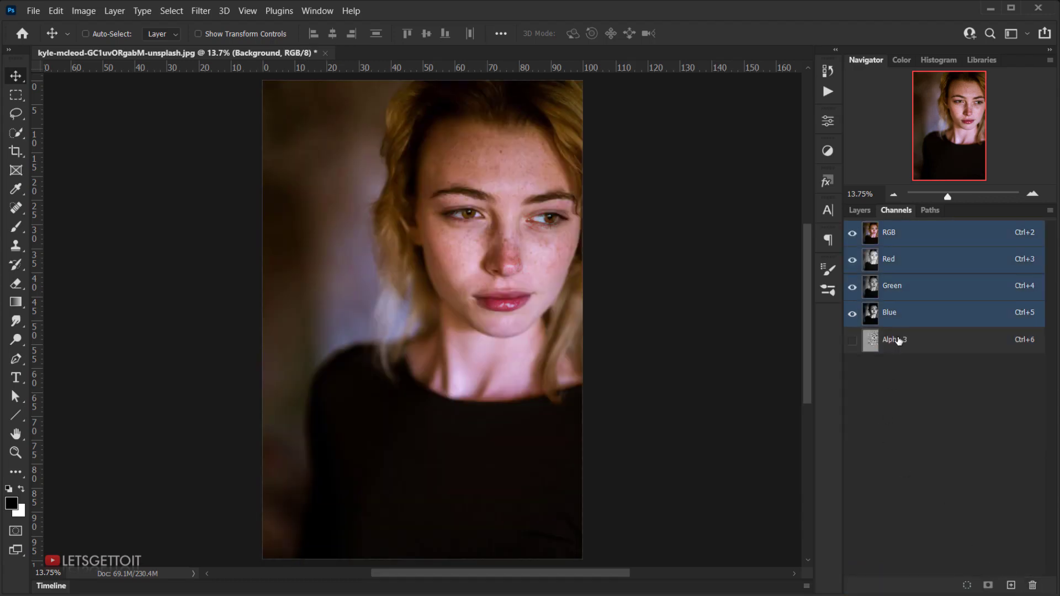
left_click(917, 341)
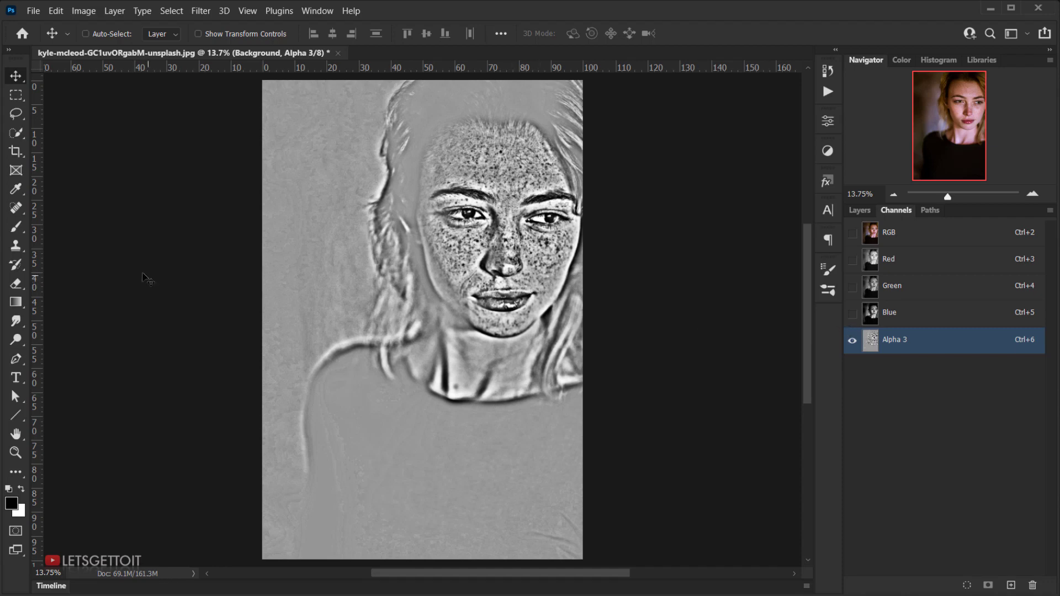
left_click(15, 227)
Set white as foreground and the brush to 100% opacity, 410 px, 60% hardness
left_click(48, 226)
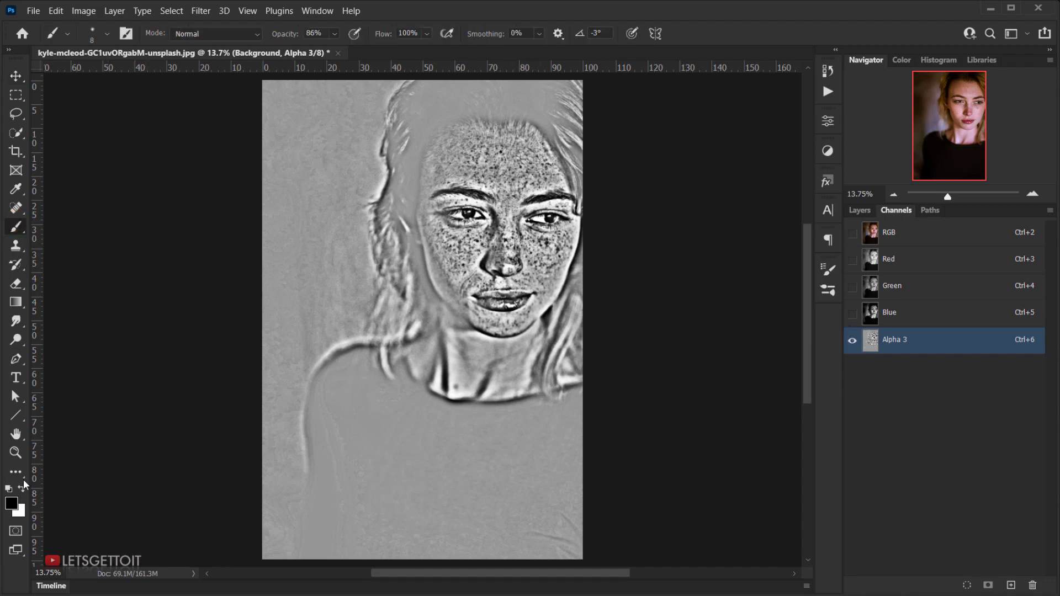
left_click(20, 489)
right_click(350, 263, "alt")
left_click_drag(287, 39, 303, 38)
scroll(420, 232, "up", 2)
right_click(359, 265, "alt")
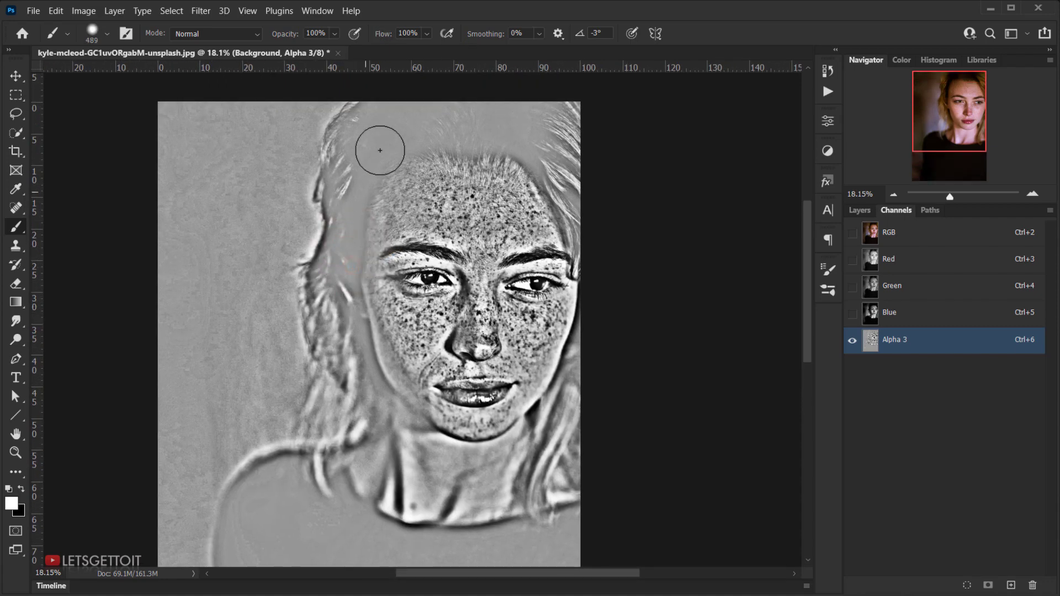
right_click(356, 160, "alt")
right_click(359, 160, "alt")
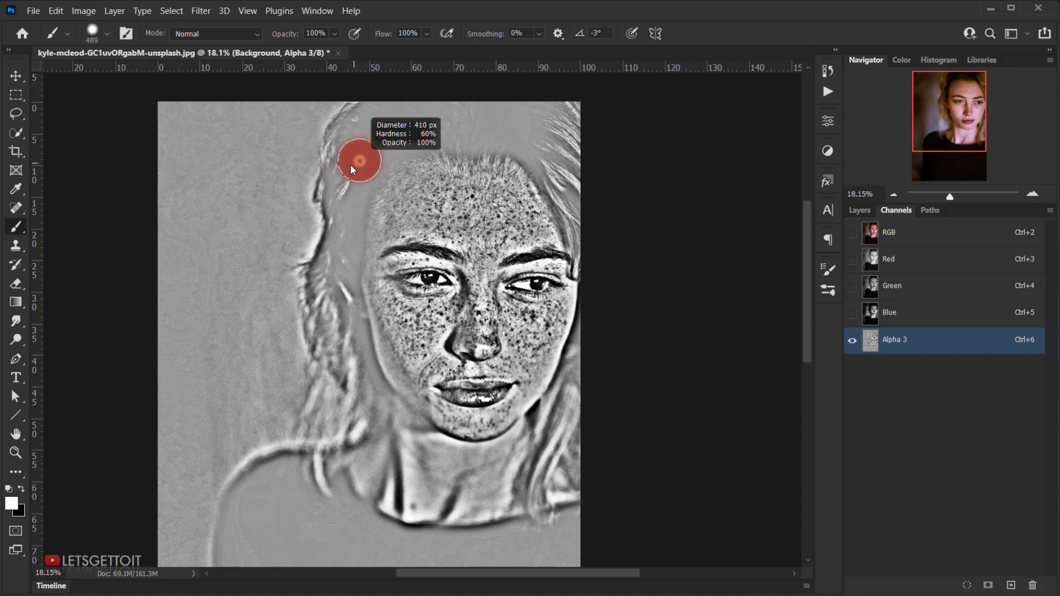
Paint the temple hair and the right jawline down to the chin white
mouse_move(362, 154)
left_mouse_down()
mouse_move(339, 276)
mouse_move(386, 416)
mouse_move(469, 454)
mouse_move(509, 459)
mouse_move(529, 435)
left_mouse_up()
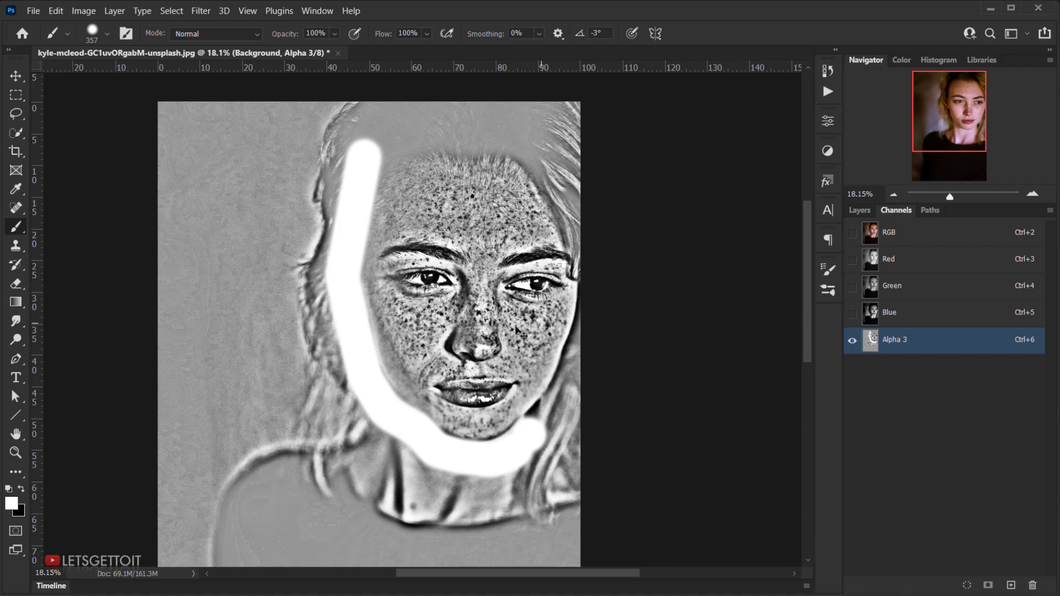
left_click(591, 326)
left_click(547, 418, "shift")
left_click(525, 435)
left_click(550, 406)
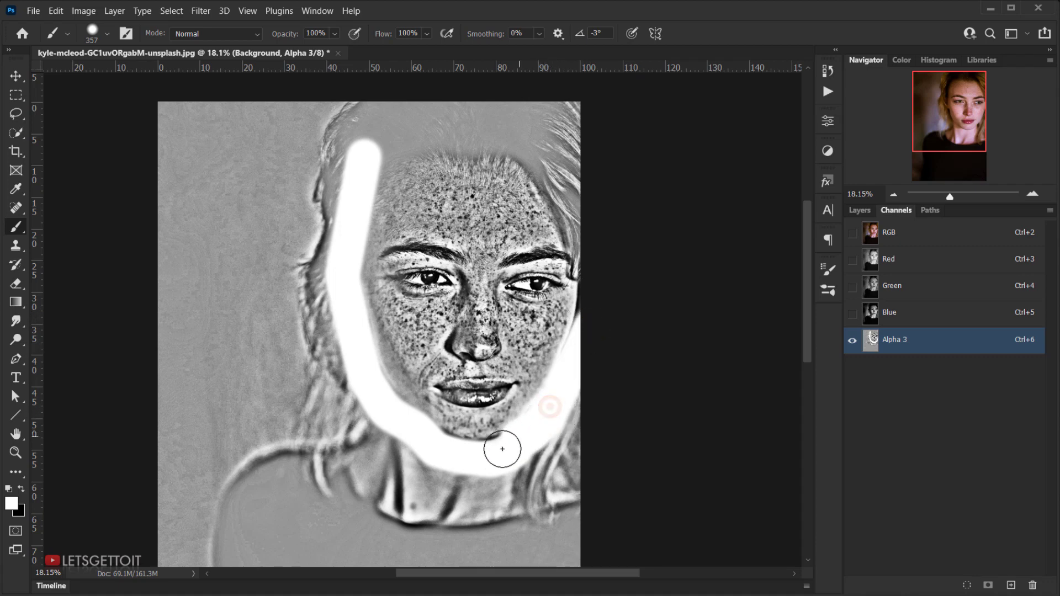
With a 542 px brush, paint the top of the forehead and the right-edge hair strip white
right_click(330, 168, "alt")
mouse_move(352, 156)
left_mouse_down()
mouse_move(403, 118)
mouse_move(539, 142)
mouse_move(573, 180)
mouse_move(576, 238)
mouse_move(599, 267)
left_mouse_up()
mouse_move(567, 165)
left_mouse_down()
mouse_move(542, 142)
mouse_move(577, 197)
mouse_move(521, 130)
mouse_move(432, 114)
mouse_move(225, 131)
mouse_move(279, 158)
mouse_move(260, 249)
mouse_move(289, 445)
mouse_move(147, 307)
mouse_move(314, 521)
mouse_move(489, 515)
mouse_move(613, 411)
left_mouse_up()
right_click(254, 135, "alt")
mouse_move(631, 354)
left_mouse_down()
mouse_move(624, 232)
mouse_move(618, 287)
left_mouse_up()
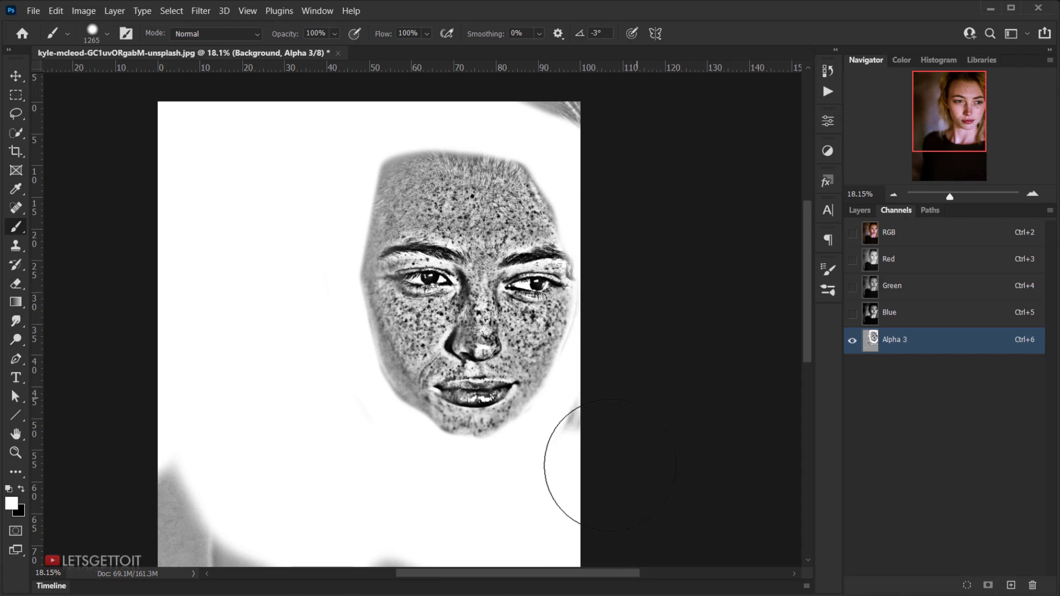
Paint the lower grey body areas white, then bring the face back into view
left_click_drag(291, 433, 369, 243)
mouse_move(298, 355)
left_mouse_down()
mouse_move(302, 444)
mouse_move(575, 444)
mouse_move(473, 521)
left_mouse_up()
left_click_drag(378, 433, 407, 293)
mouse_move(265, 411)
left_mouse_down()
mouse_move(284, 397)
mouse_move(320, 400)
left_mouse_up()
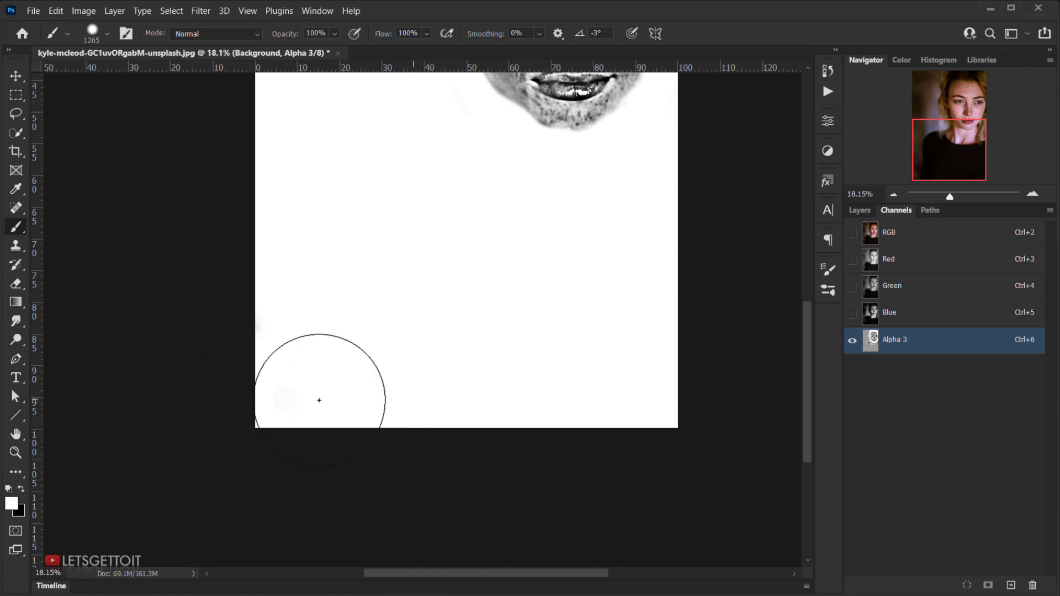
left_click_drag(364, 312, 295, 563)
mouse_move(548, 142)
left_mouse_down()
mouse_move(580, 153)
mouse_move(568, 147)
mouse_move(542, 222)
left_mouse_up()
Resize the brush from 1019 px down to 202 px for finer work
right_click(533, 228, "alt")
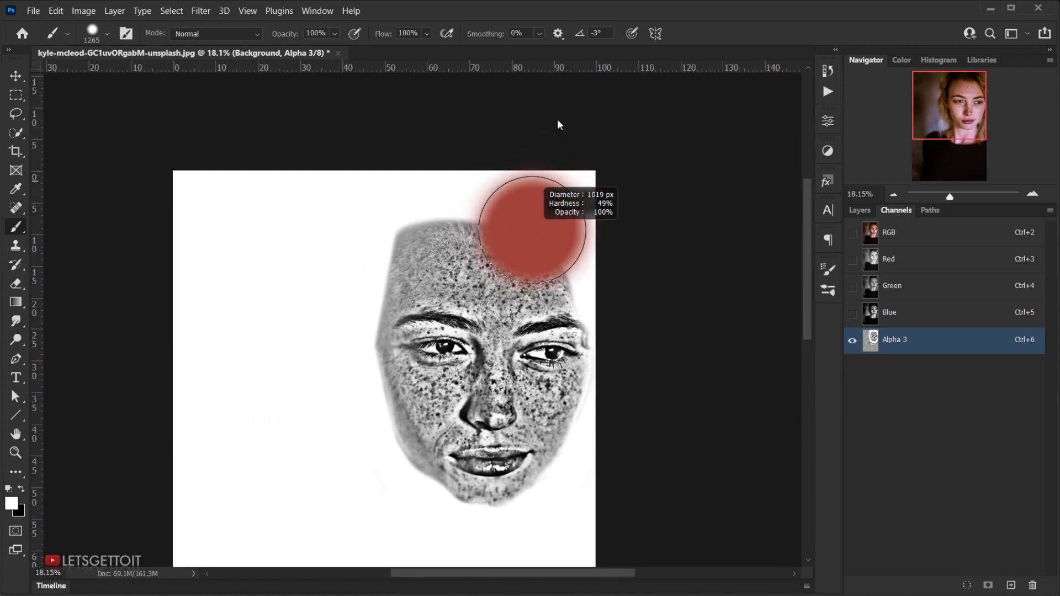
scroll(391, 183, "up", 2)
right_click(394, 180, "alt")
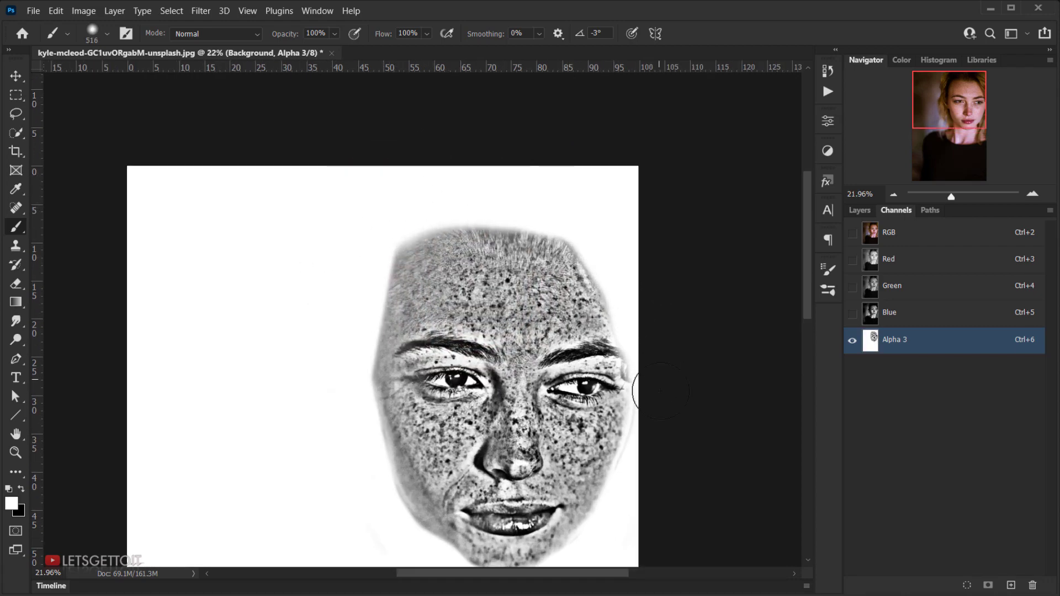
right_click(522, 423, "alt")
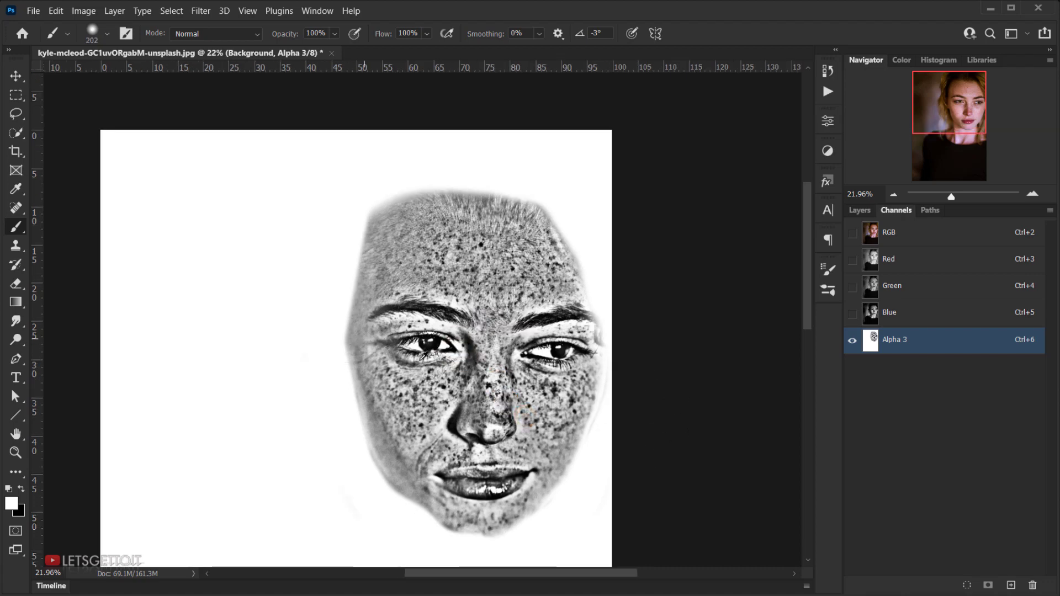
scroll(408, 336, "up", 5)
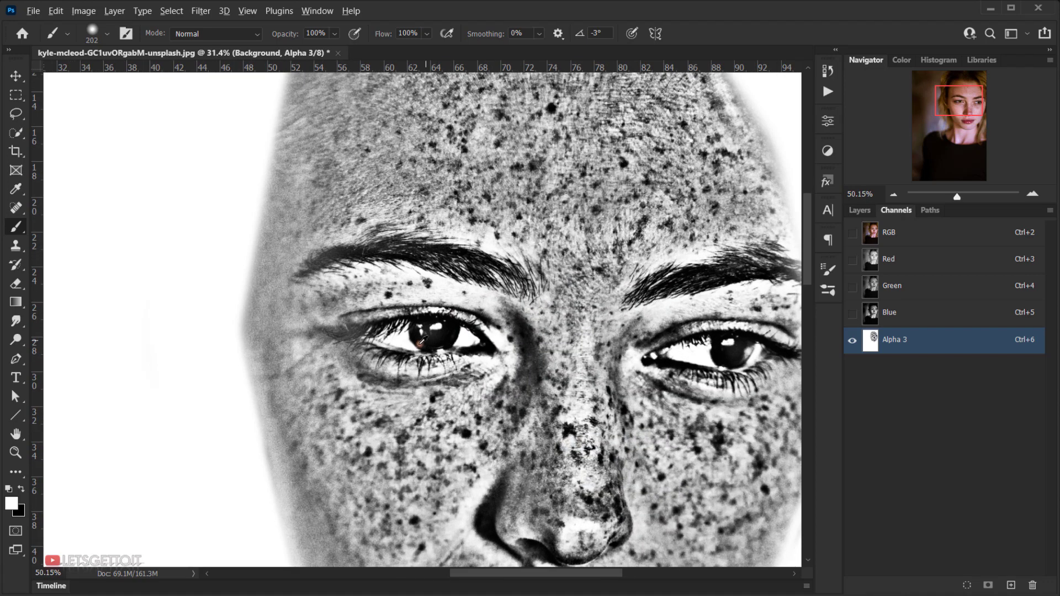
Paint the left eye and left eyebrow white, using 46 px then 167 px brushes
right_click(406, 332, "alt")
mouse_move(407, 331)
left_mouse_down()
mouse_move(486, 339)
mouse_move(337, 329)
mouse_move(440, 348)
mouse_move(476, 338)
mouse_move(386, 337)
mouse_move(455, 331)
mouse_move(398, 323)
left_mouse_up()
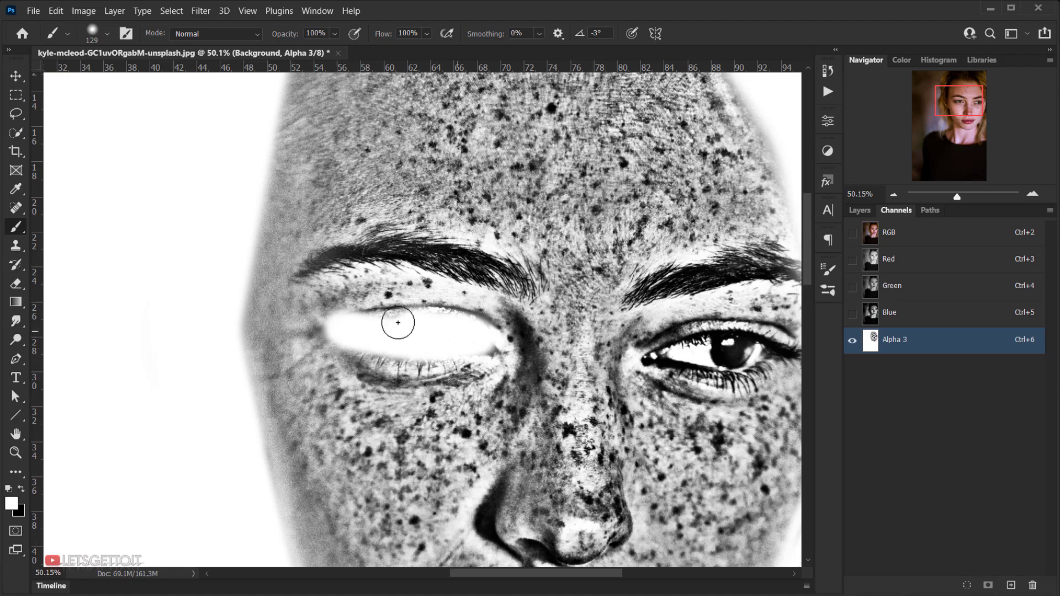
right_click(447, 263, "alt")
mouse_move(447, 264)
left_mouse_down()
mouse_move(527, 281)
mouse_move(434, 258)
left_mouse_up()
right_click(433, 258, "alt")
mouse_move(419, 256)
left_mouse_down()
mouse_move(315, 268)
mouse_move(403, 256)
mouse_move(499, 274)
mouse_move(389, 244)
mouse_move(538, 277)
left_mouse_up()
Paint the right eyebrow and right eye white
mouse_move(639, 292)
left_mouse_down()
mouse_move(706, 266)
mouse_move(651, 284)
left_mouse_up()
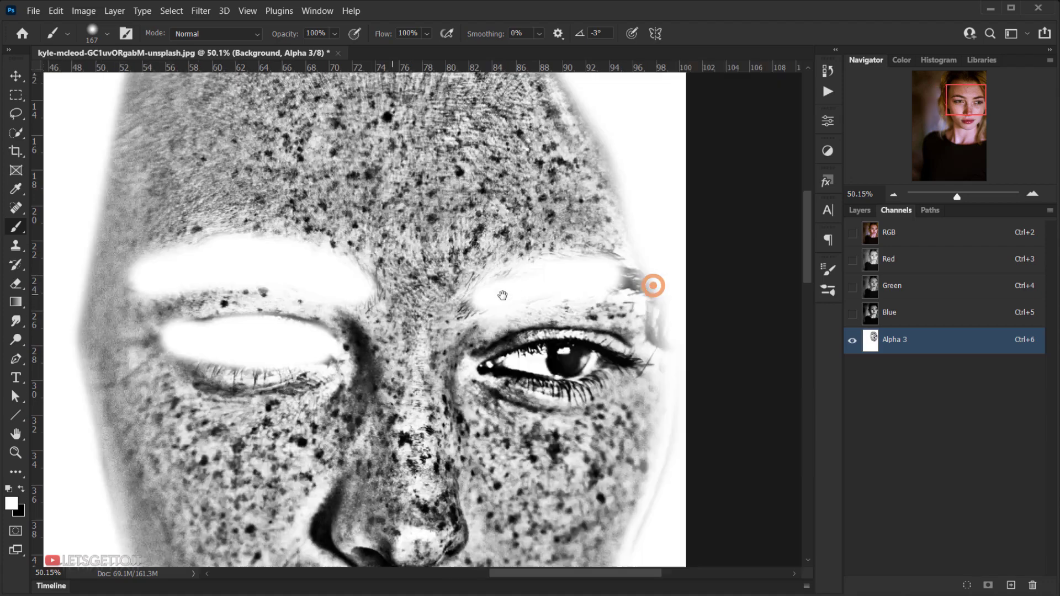
mouse_move(480, 288)
left_mouse_down()
mouse_move(630, 284)
mouse_move(657, 300)
mouse_move(663, 330)
mouse_move(651, 308)
mouse_move(584, 279)
mouse_move(442, 301)
left_mouse_up()
left_click(489, 366)
mouse_move(490, 366)
left_mouse_down()
mouse_move(611, 366)
mouse_move(513, 366)
mouse_move(544, 390)
mouse_move(450, 425)
mouse_move(355, 395)
mouse_move(511, 388)
mouse_move(396, 386)
mouse_move(426, 395)
mouse_move(511, 388)
mouse_move(445, 383)
mouse_move(482, 403)
mouse_move(515, 402)
mouse_move(438, 424)
mouse_move(352, 401)
left_mouse_up()
scroll(442, 430, "down", 5)
Paint the upper and lower lips and the nose tip white, resizing the brush with [ and ]
key("bracketleft")
key("bracketleft")
key("bracketleft")
key("bracketleft")
key("bracketleft")
key("bracketleft")
key("bracketleft")
key("bracketleft")
left_click(564, 376)
key("bracketright")
key("bracketright")
key("bracketright")
key("bracketright")
key("bracketright")
key("bracketright")
key("bracketright")
key("bracketright")
key("bracketright")
mouse_move(480, 298)
left_mouse_down()
mouse_move(515, 287)
mouse_move(464, 315)
mouse_move(411, 298)
mouse_move(382, 274)
mouse_move(392, 291)
mouse_move(475, 319)
mouse_move(525, 283)
mouse_move(464, 315)
mouse_move(417, 316)
mouse_move(477, 304)
left_mouse_up()
Zoom back out and enlarge the brush to 403 px
scroll(477, 304, "down", 3)
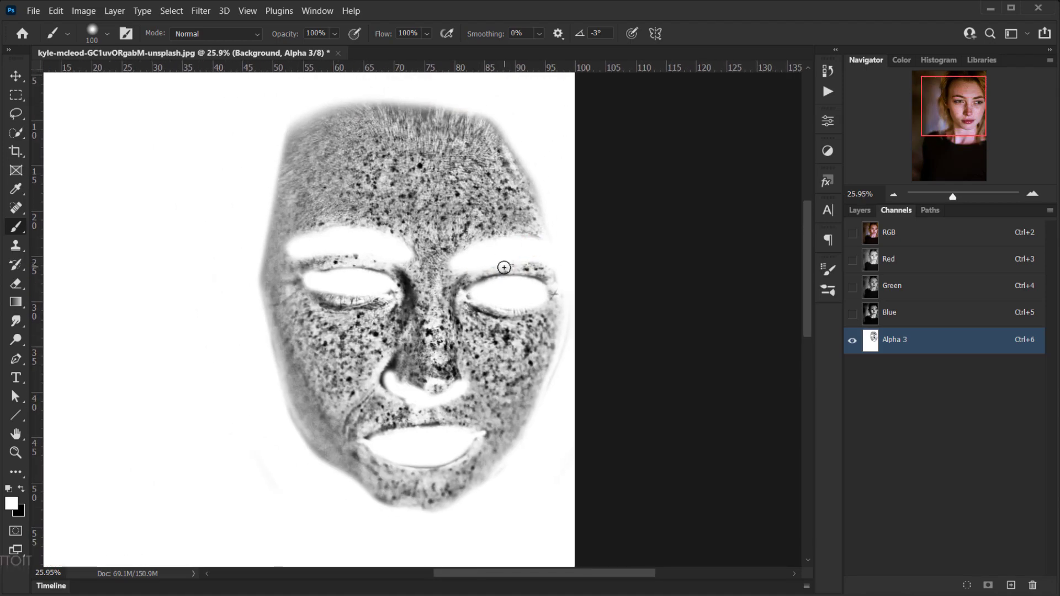
scroll(504, 267, "down", 2)
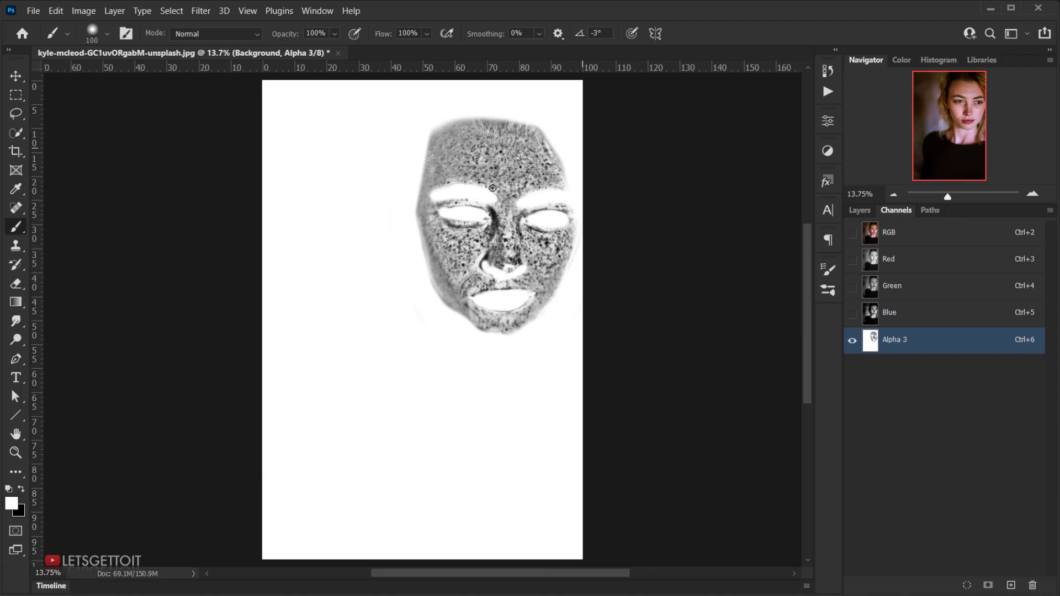
scroll(462, 289, "up", 2)
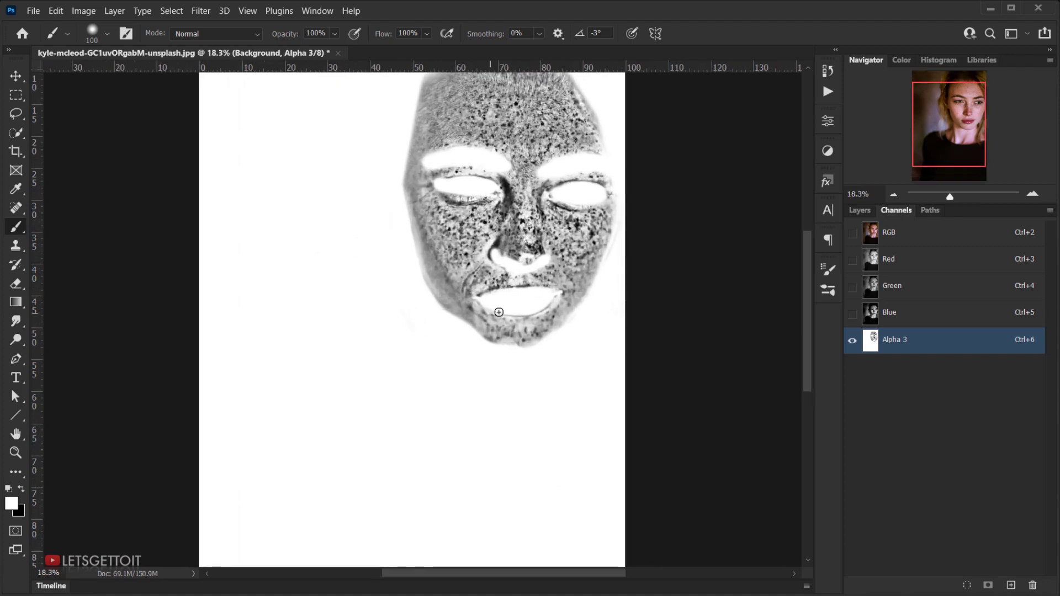
scroll(553, 301, "down", 1)
scroll(526, 268, "down", 1)
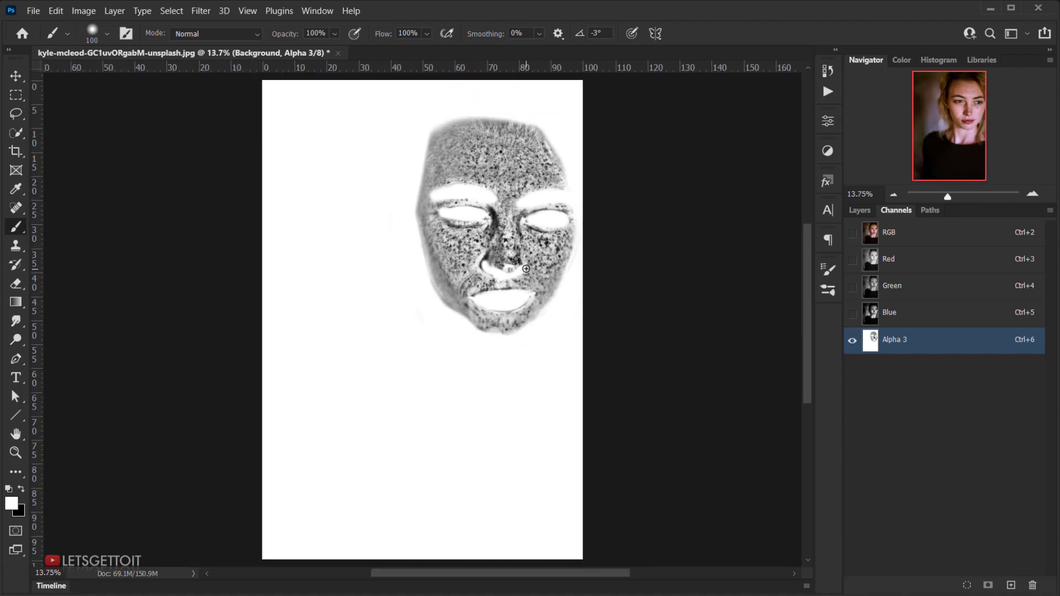
left_click_drag(385, 92, 428, 83)
Load Alpha 3 as a selection, invert it, and use it as a mask on the visible Blur layer
left_click(871, 342, "ctrl")
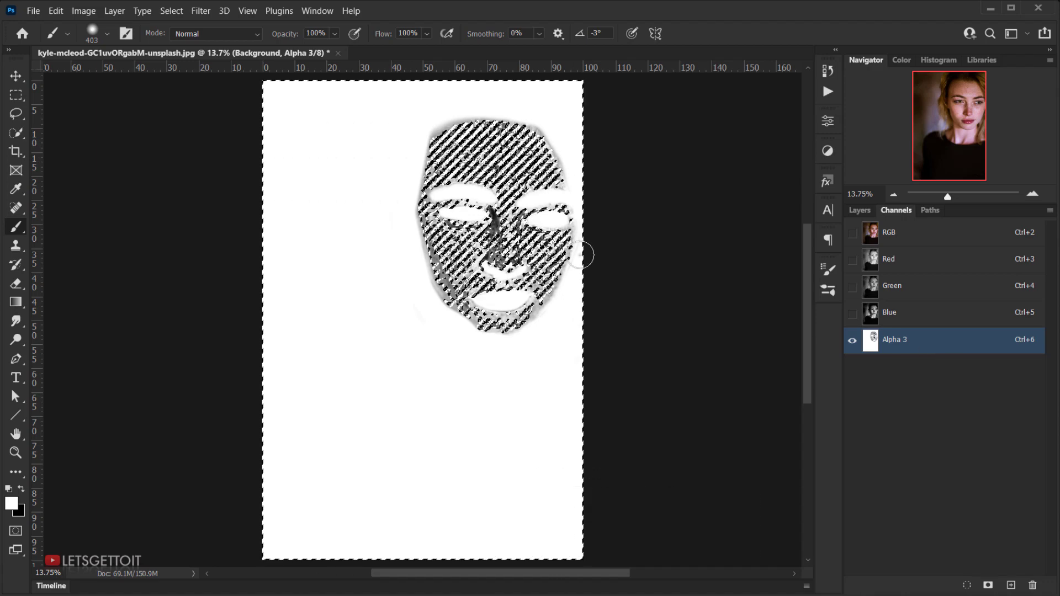
left_click(171, 10)
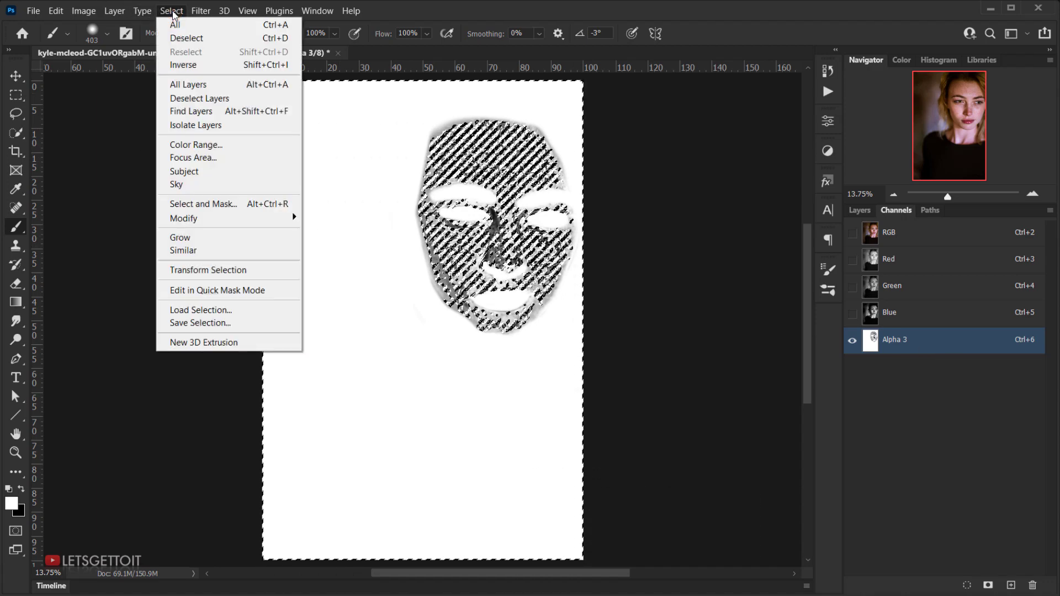
left_click(183, 65)
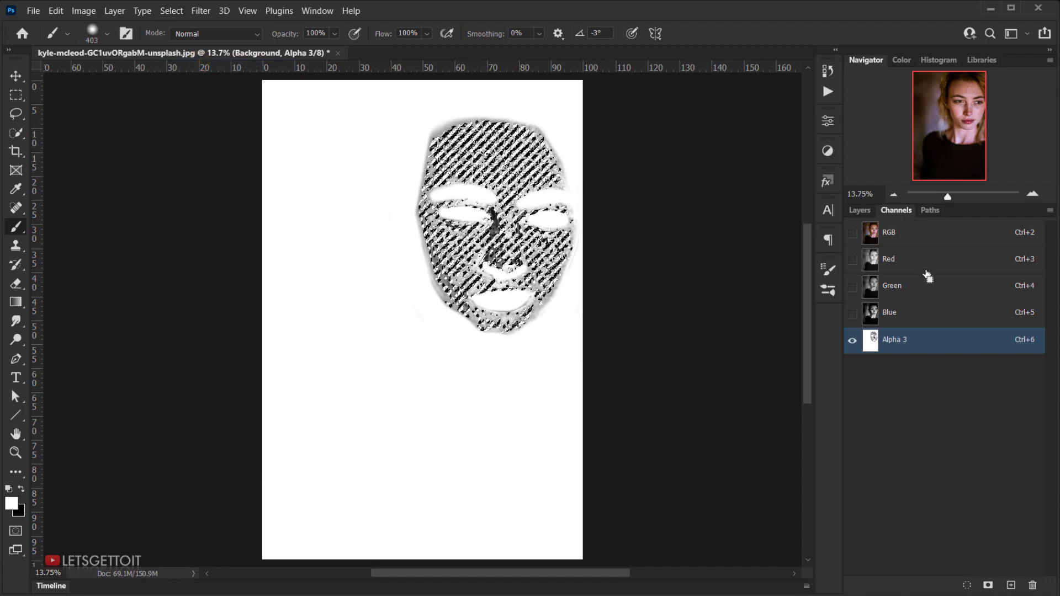
left_click(889, 232)
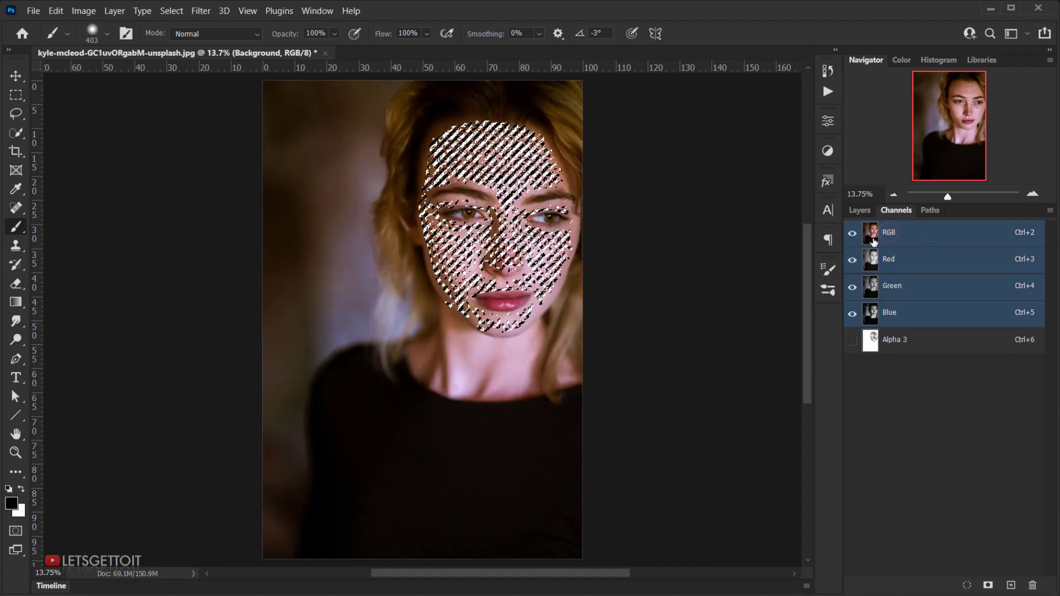
left_click(858, 210)
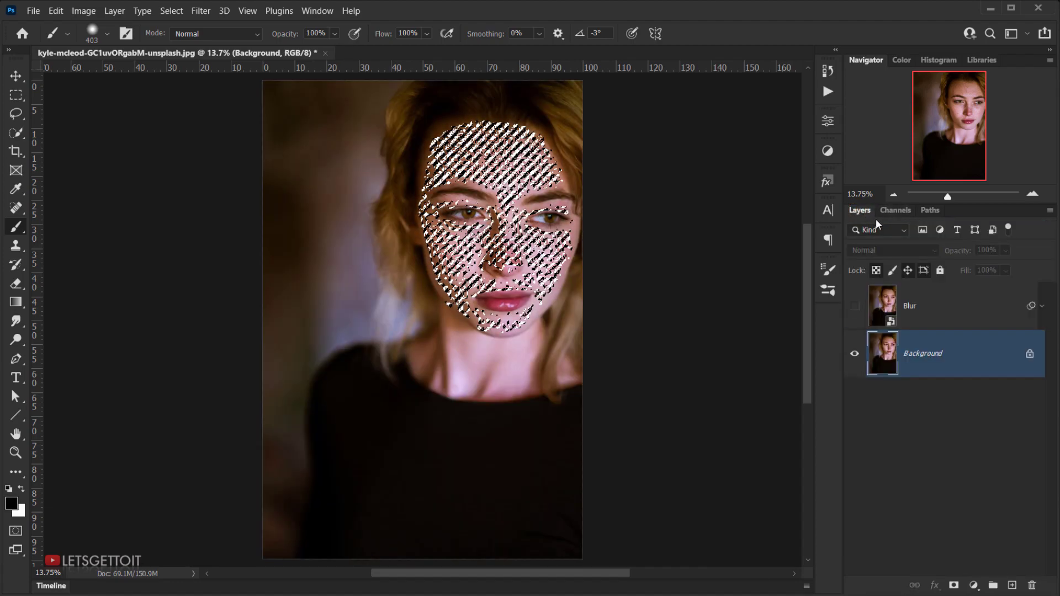
left_click(939, 307)
left_click(854, 306)
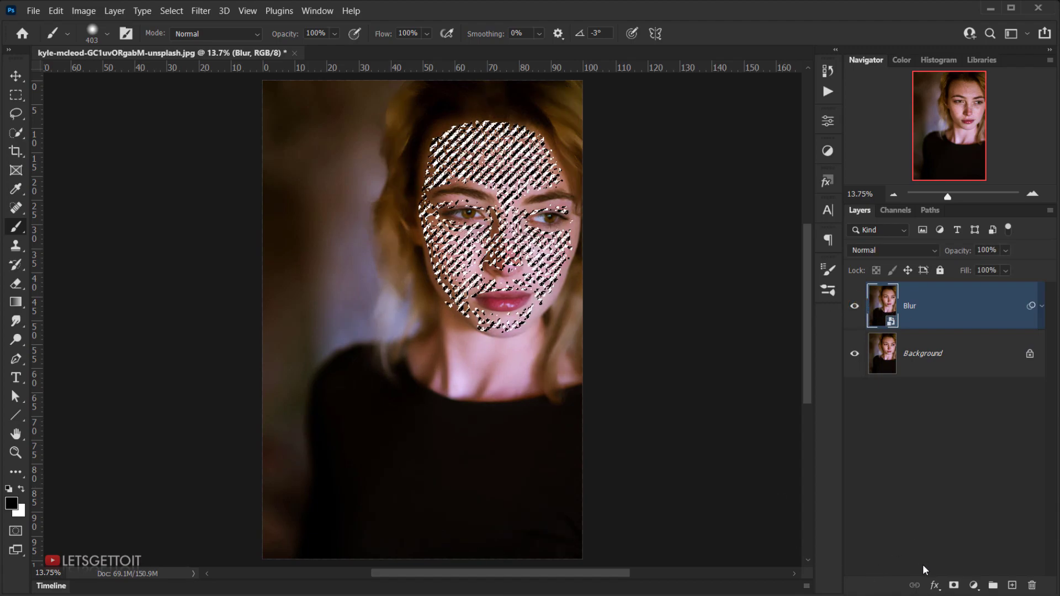
left_click(955, 589)
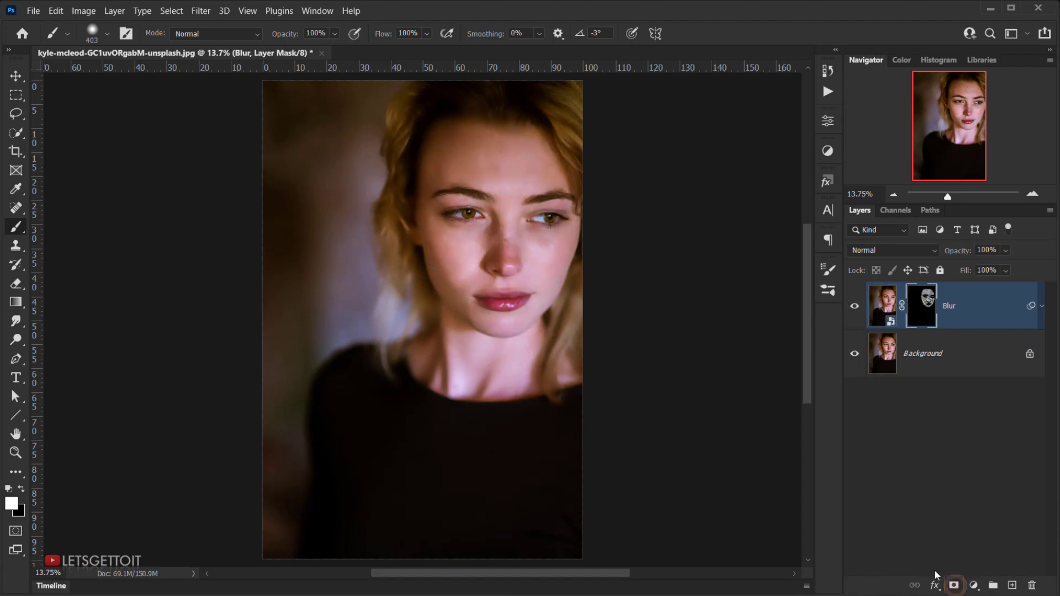
Inspect the Blur layer's mask and toggle the layer on and off to compare sharp and softened freckles
scroll(440, 215, "up", 4)
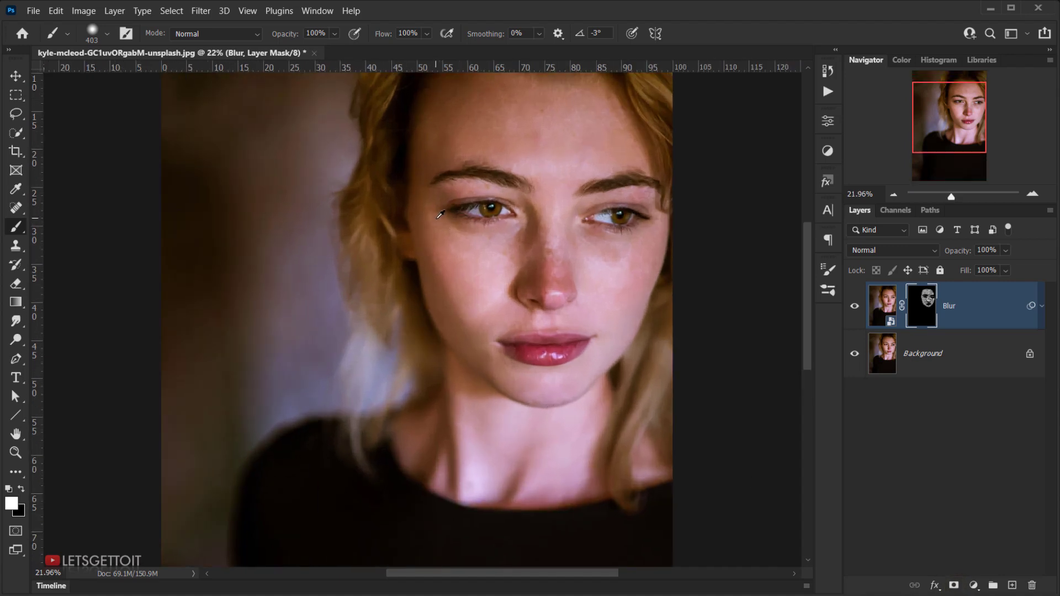
left_click(930, 313, "alt")
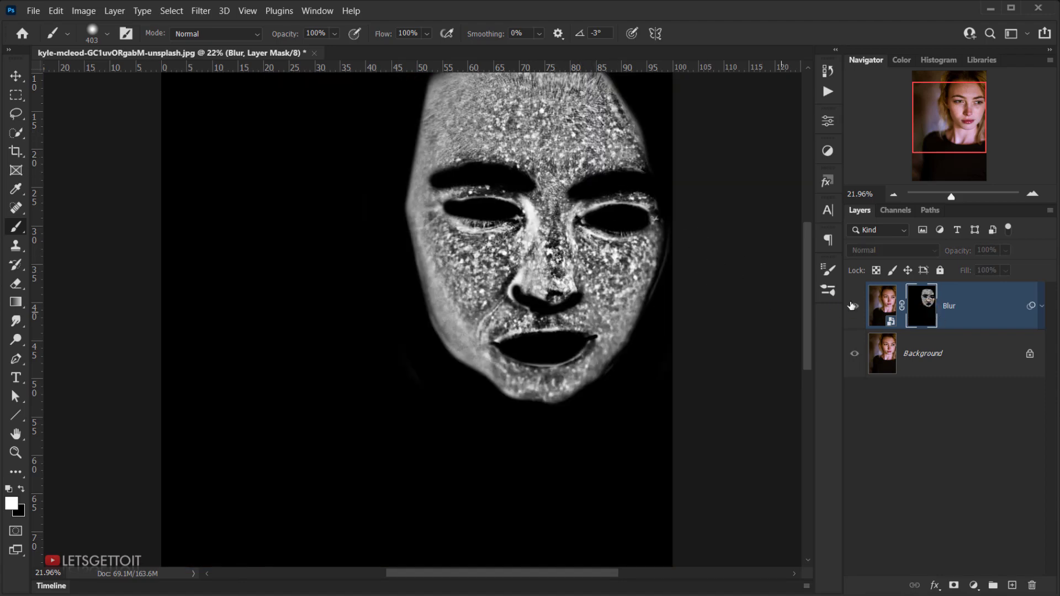
left_click(888, 301)
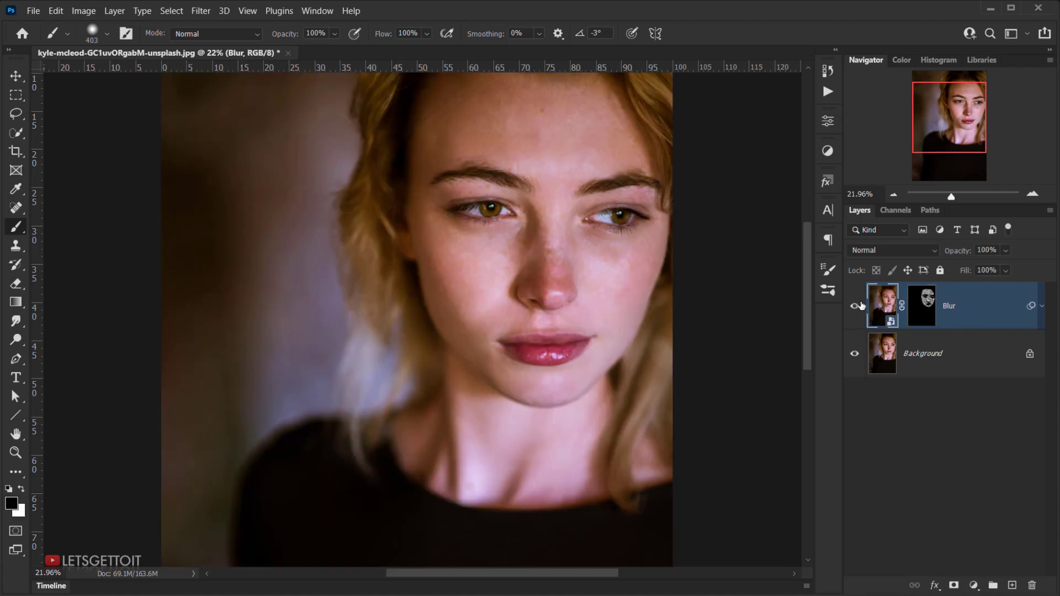
left_click(854, 307)
left_click(854, 306)
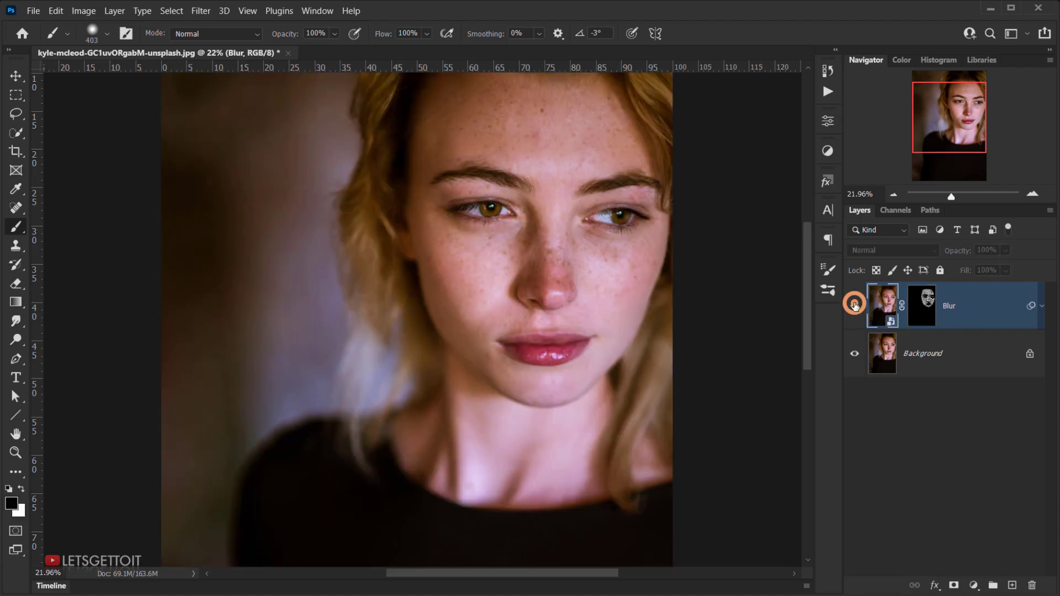
left_click(854, 306)
left_click(854, 307)
left_click(855, 306)
left_click(855, 306)
Add a new empty Layer 1 above the Blur layer
scroll(567, 277, "up", 2)
scroll(559, 267, "down", 3)
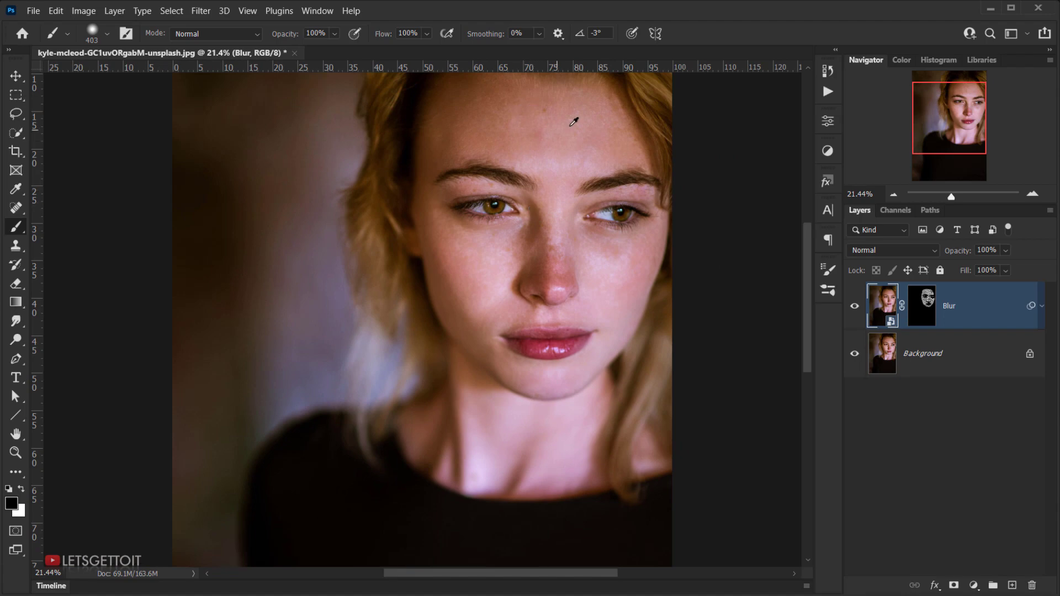
scroll(575, 147, "up", 2)
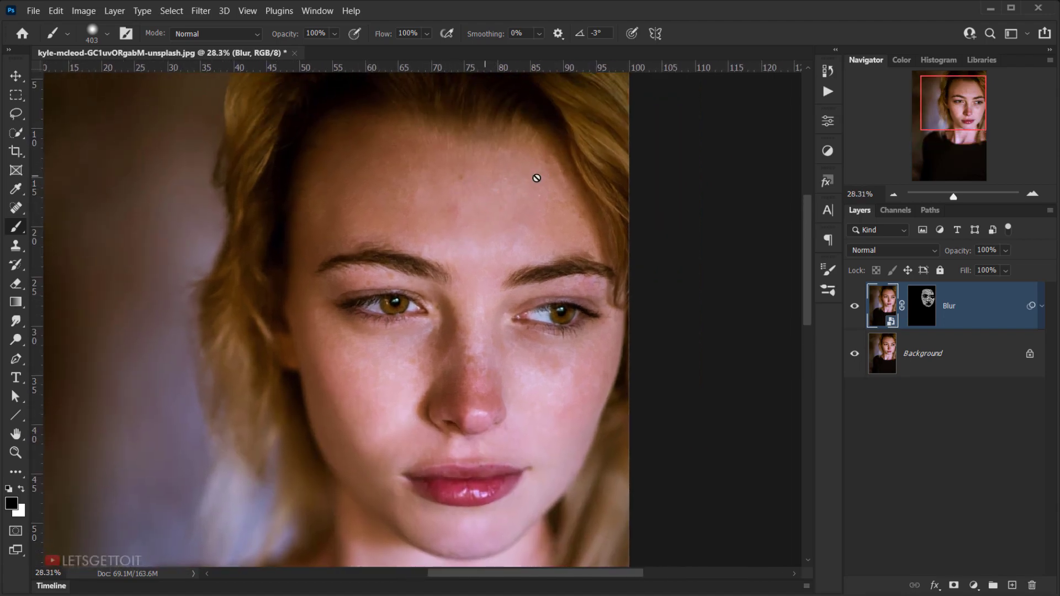
scroll(495, 160, "down", 2)
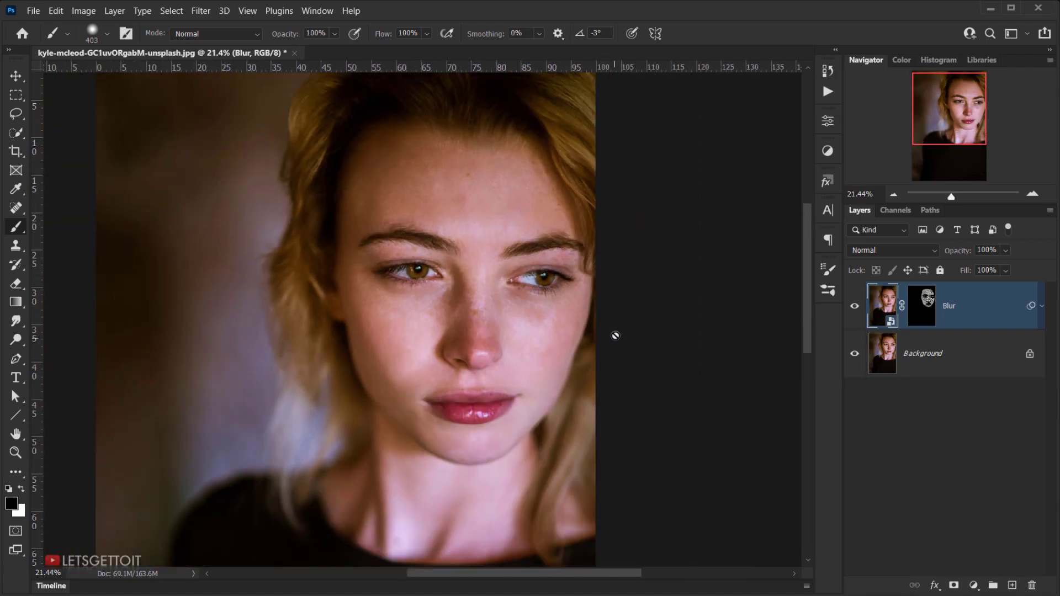
scroll(453, 250, "down", 1)
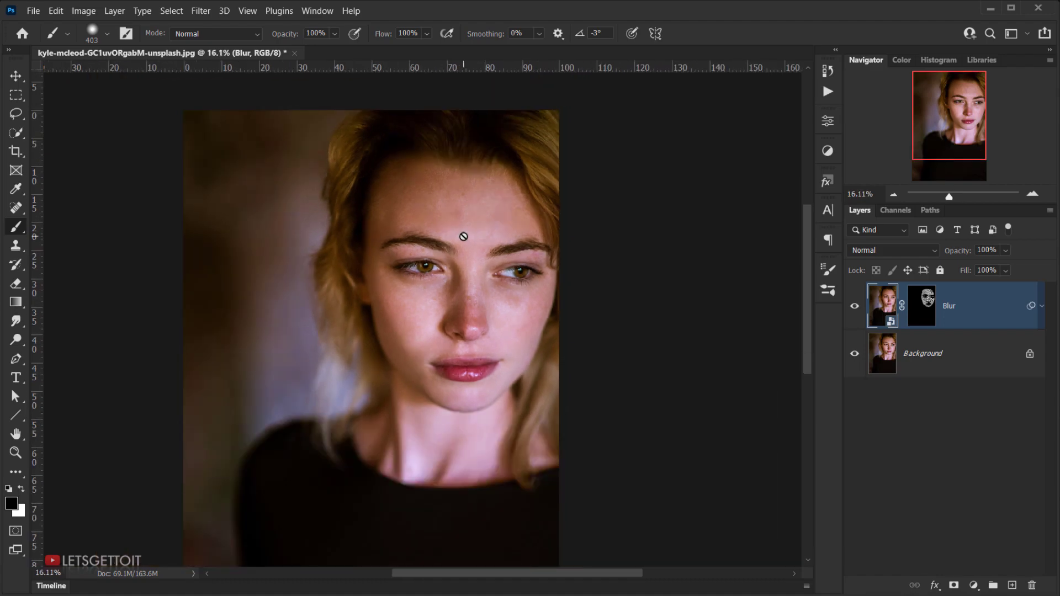
scroll(464, 236, "down", 1)
scroll(539, 156, "up", 2)
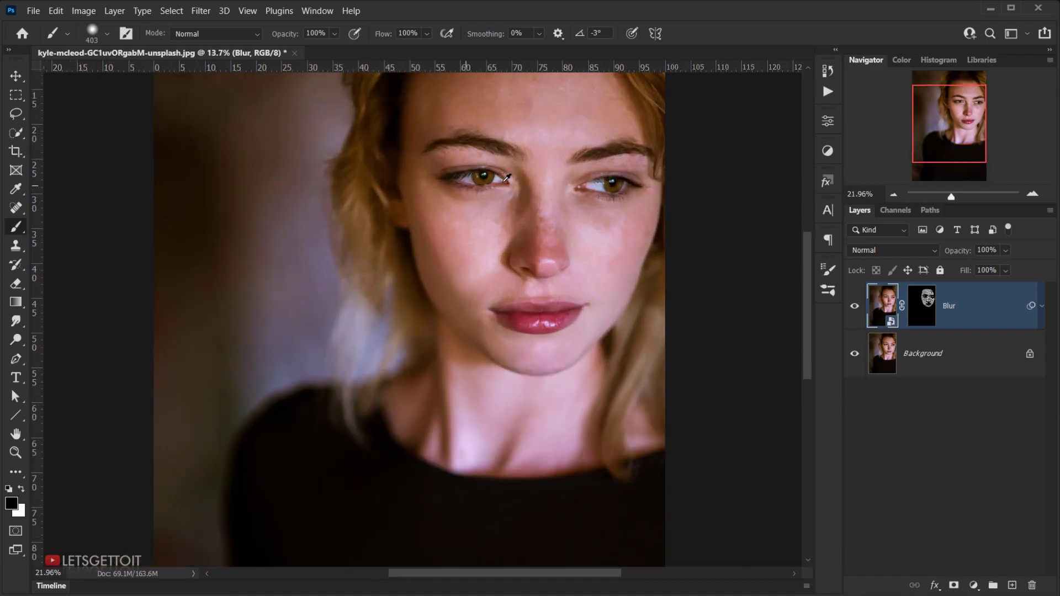
scroll(449, 246, "up", 2)
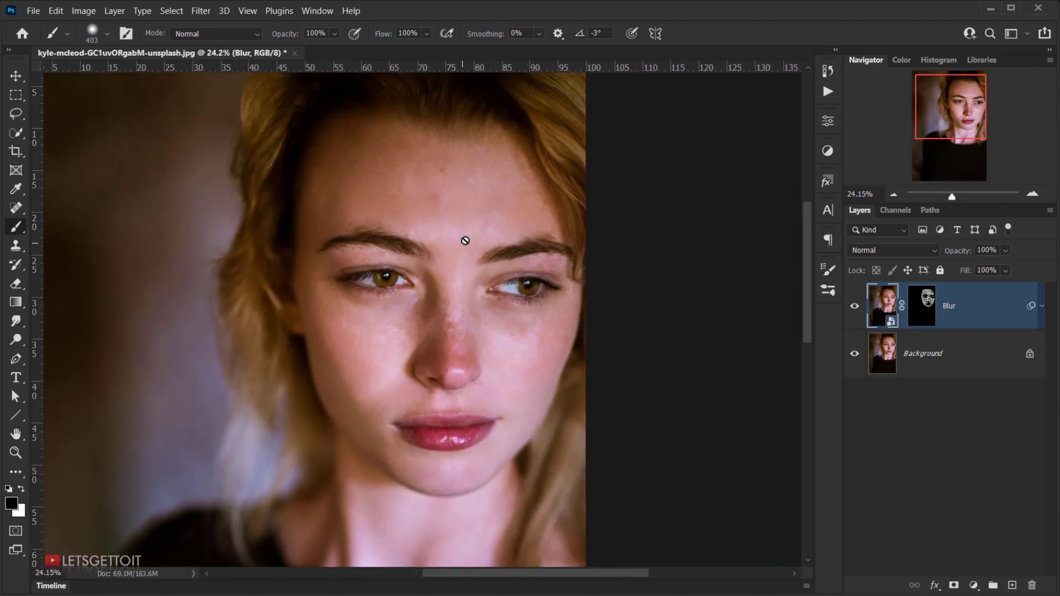
scroll(509, 217, "right", 2)
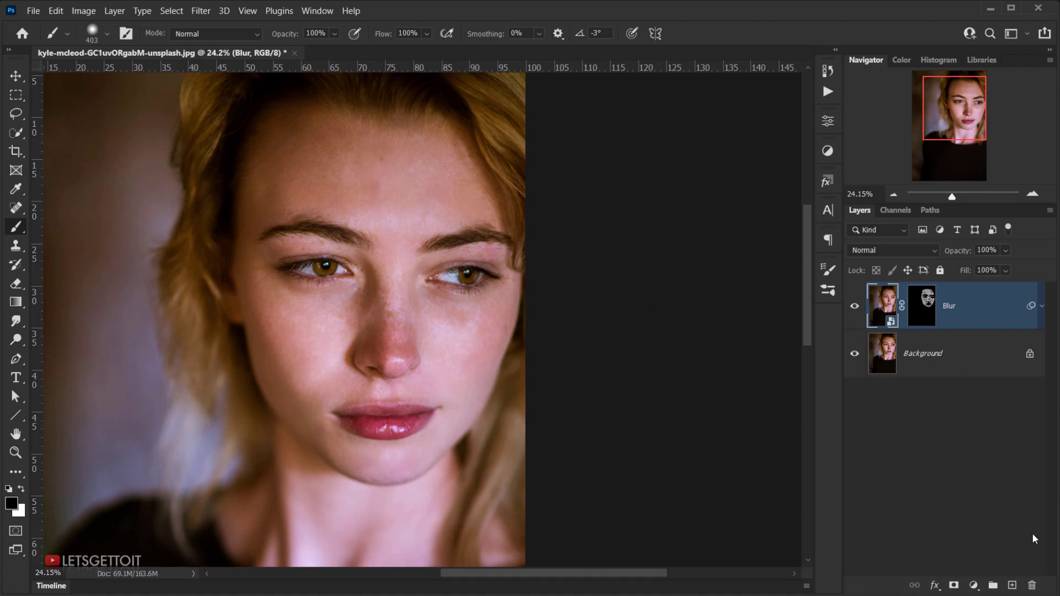
left_click(1015, 586)
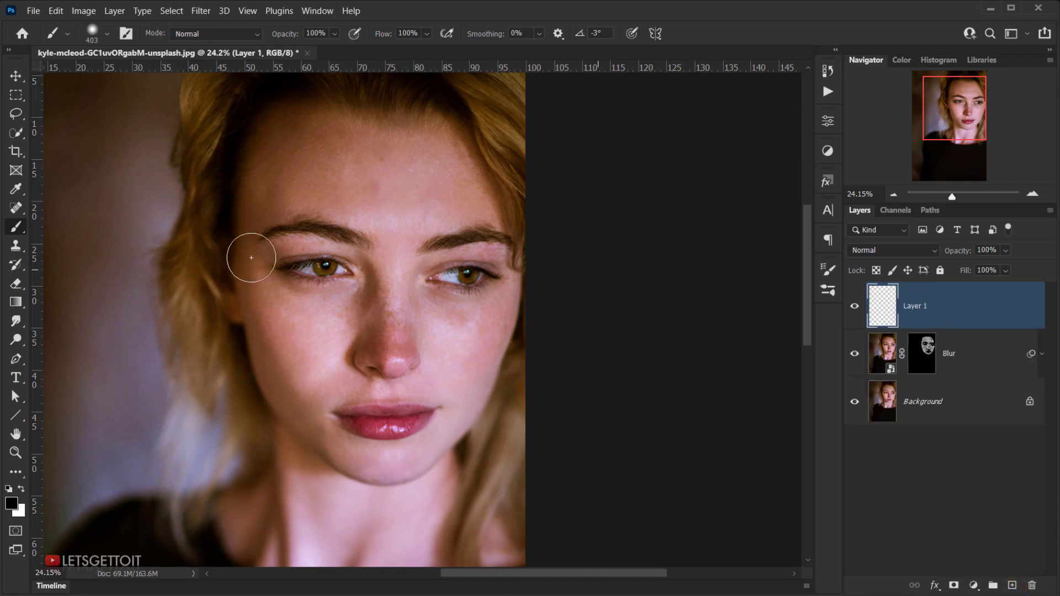
Select the Spot Healing Brush and reduce its size for blemish removal
left_click(18, 213)
right_click(18, 213)
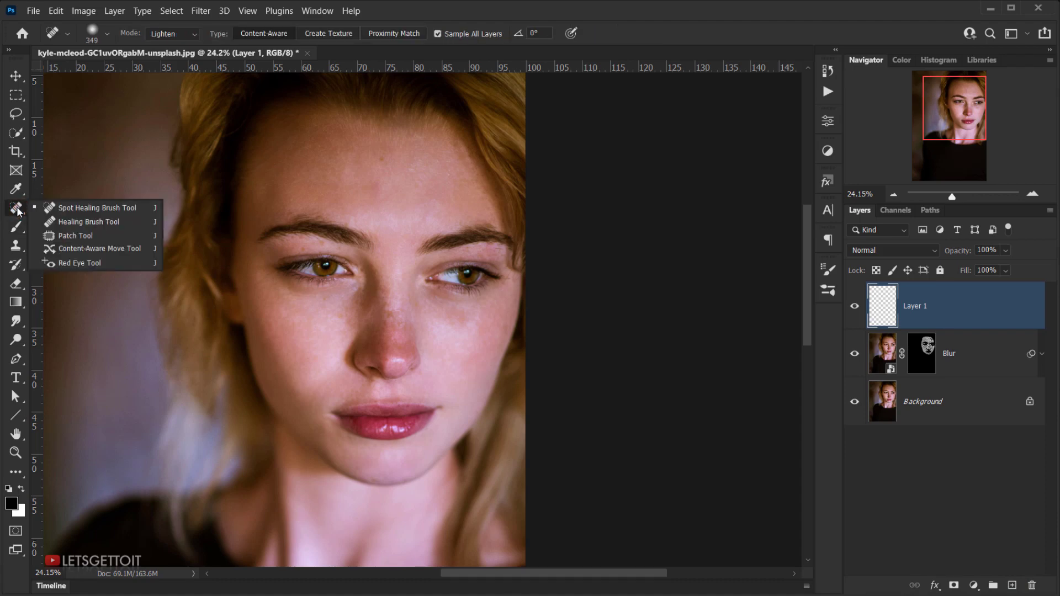
left_click(72, 208)
right_click(378, 175, "alt")
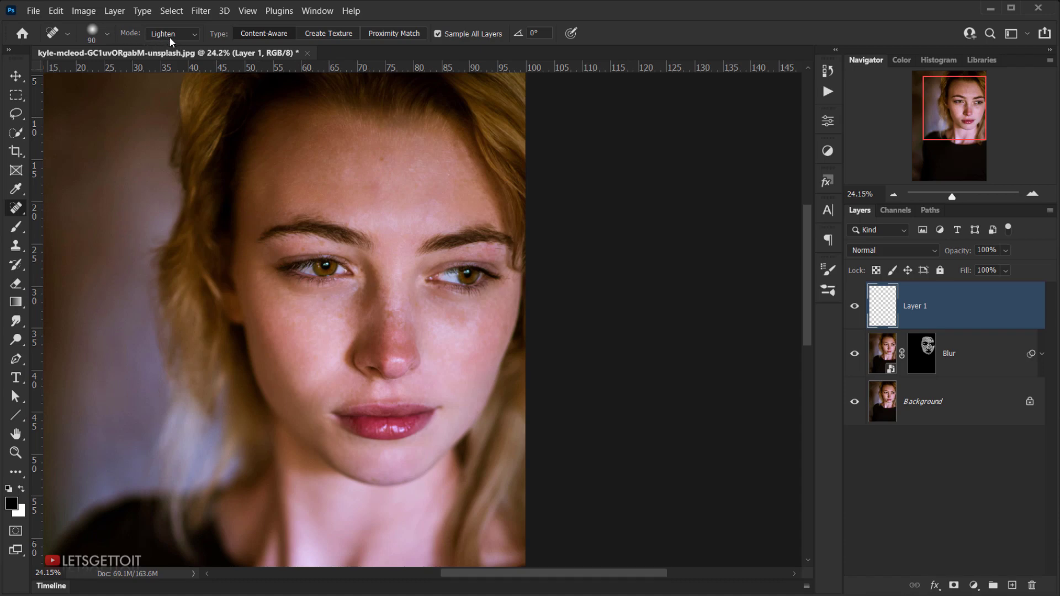
right_click(382, 159, "alt")
scroll(367, 206, "up", 3)
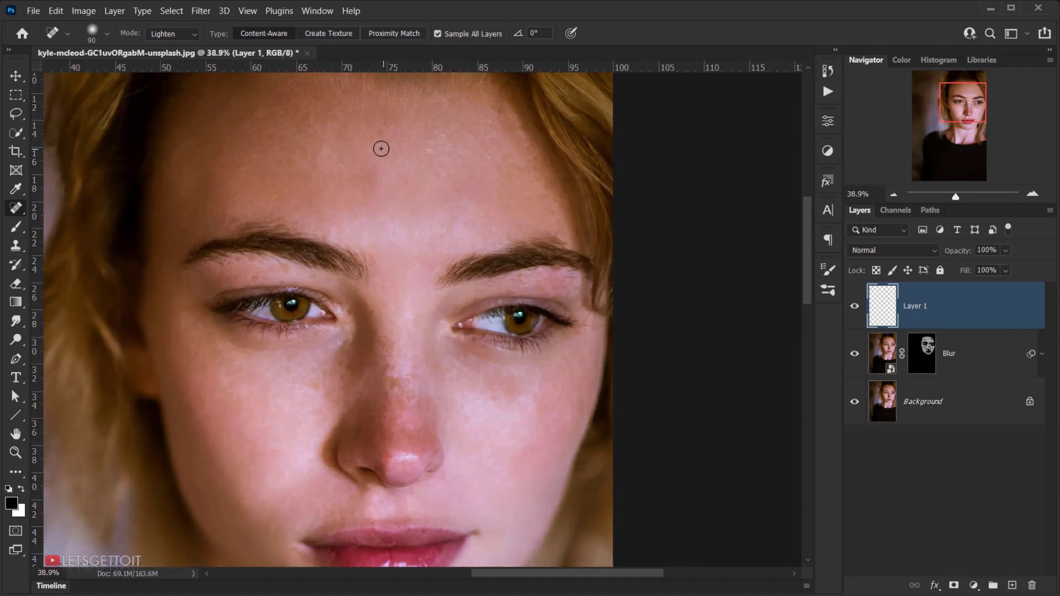
Heal the spots on the nose bridge, inner eye corner and left eyelid
left_click(397, 378)
left_click_drag(348, 311, 349, 324)
left_click_drag(286, 282, 331, 282)
left_click(285, 267)
left_click(259, 279)
scroll(442, 383, "down", 3)
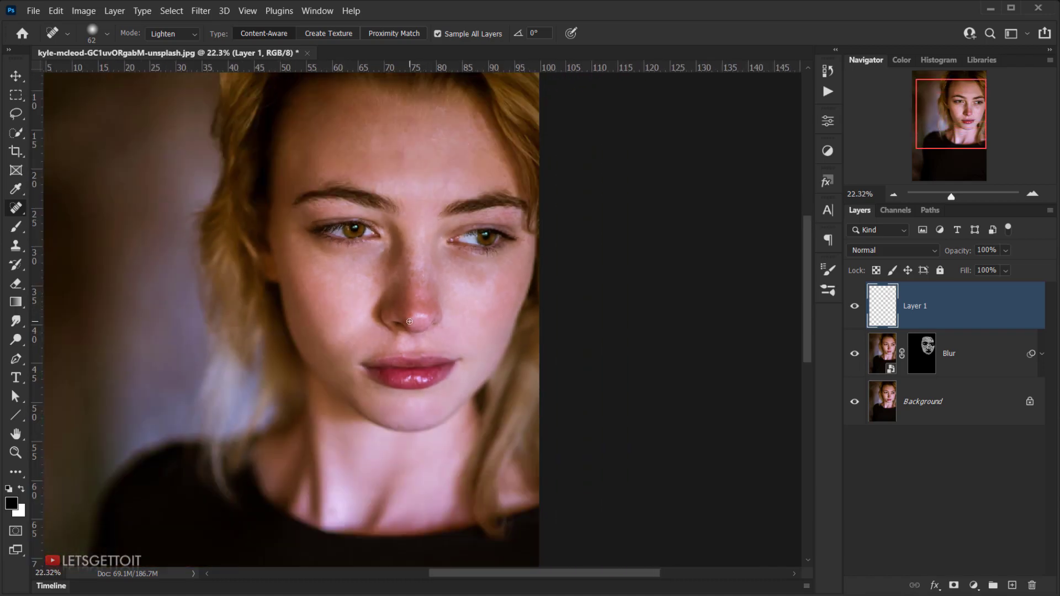
scroll(410, 321, "down", 2)
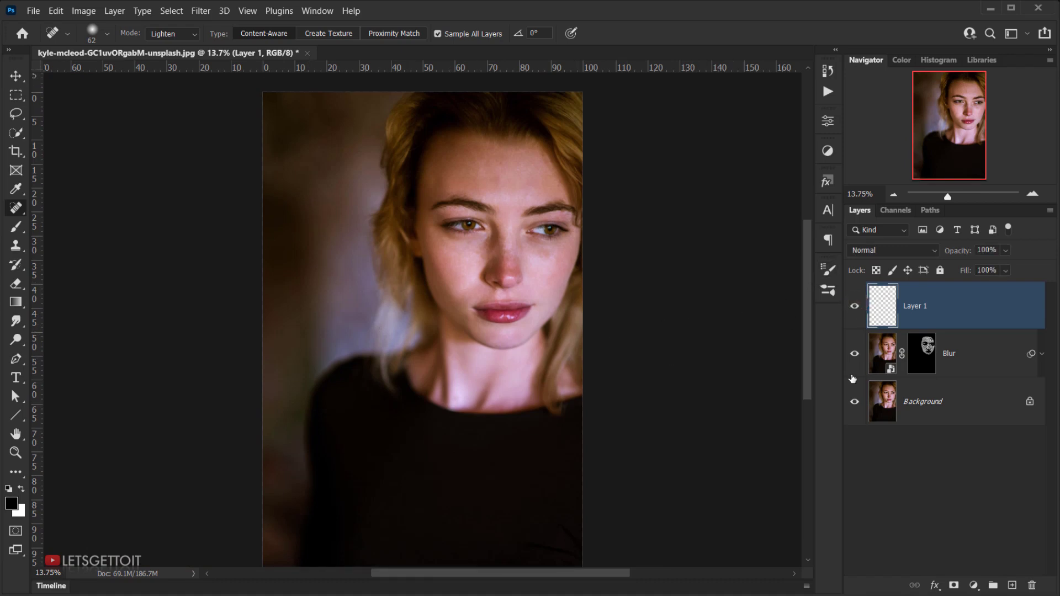
scroll(459, 259, "up", 2)
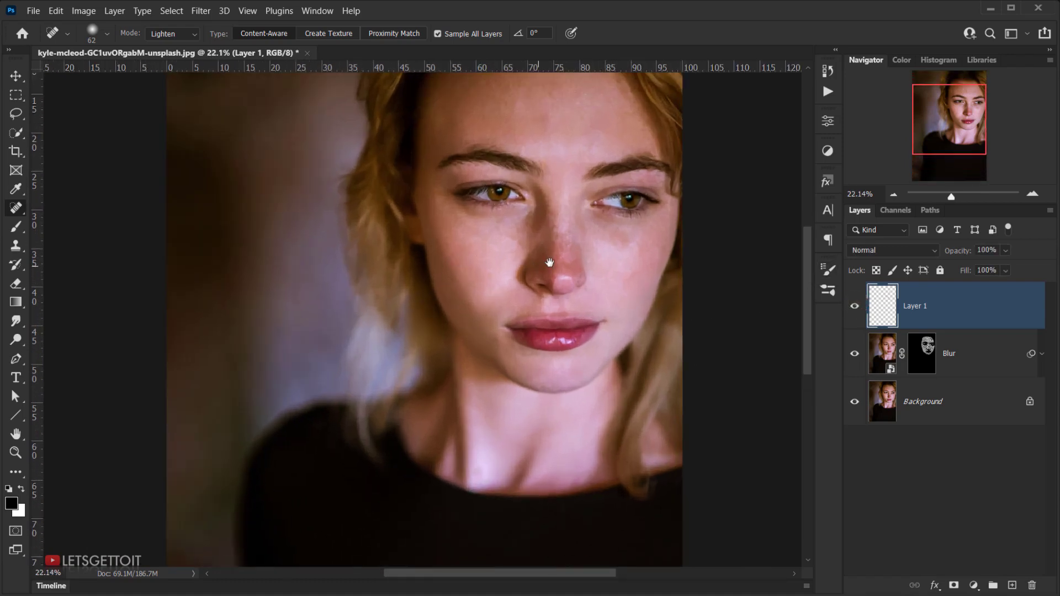
left_click_drag(549, 262, 452, 276)
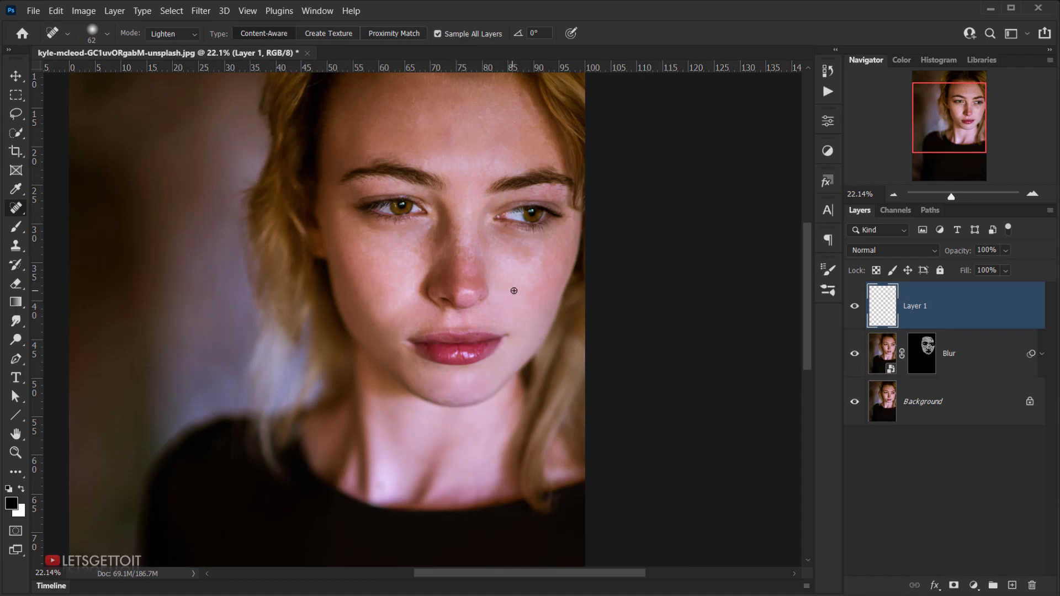
left_click(1041, 356)
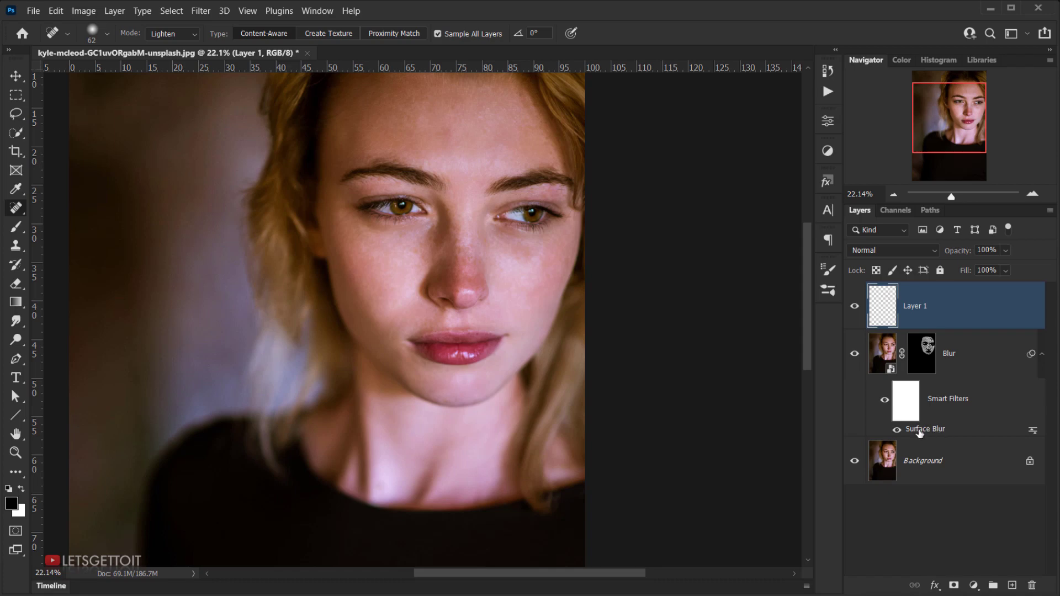
Reopen the Blur layer's Surface Blur, raise Radius to 77 pixels, and toggle Preview to compare
left_click(977, 363)
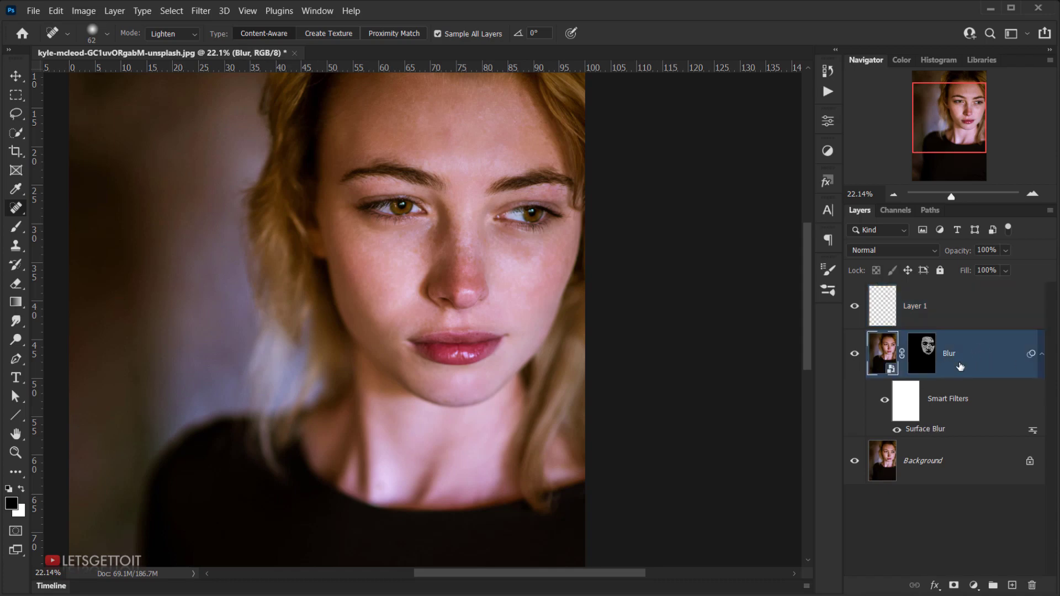
double_click(914, 428)
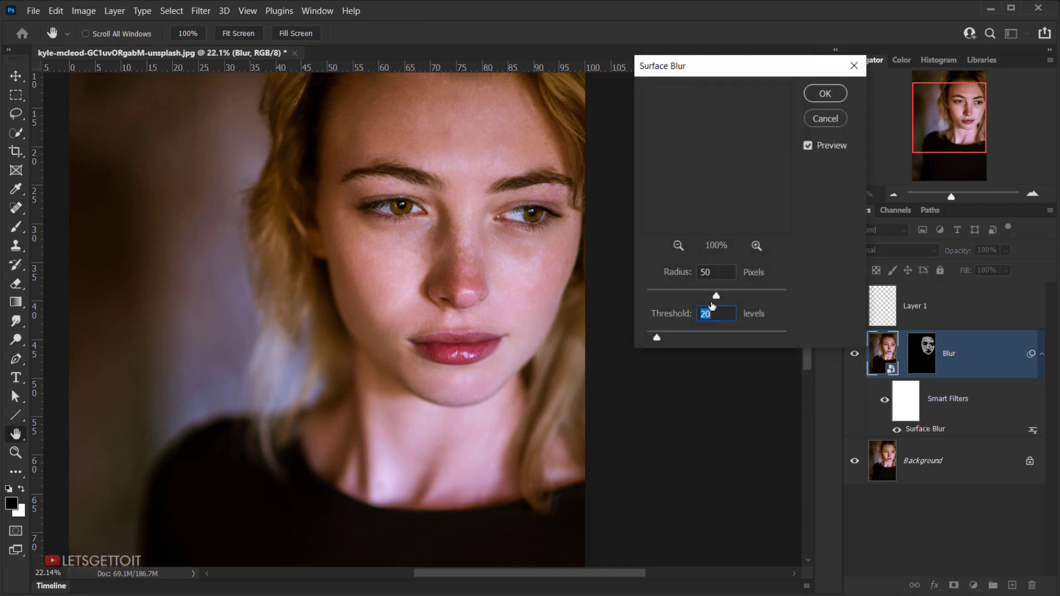
left_click(678, 245)
left_click(679, 246)
left_click_drag(691, 124, 720, 205)
left_click(678, 246)
left_click(679, 246)
left_click(679, 246)
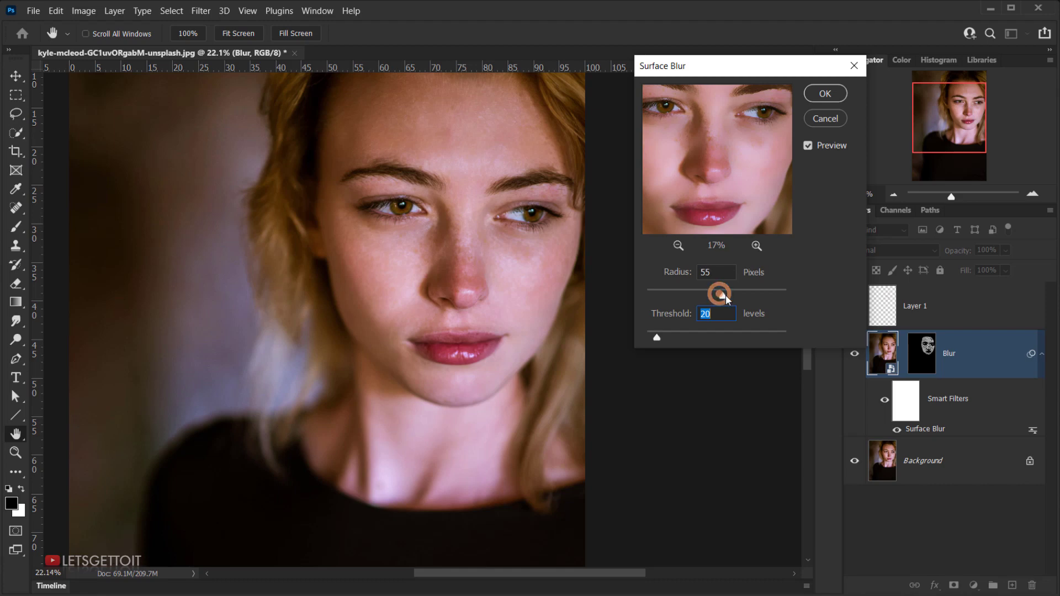
left_click(753, 295)
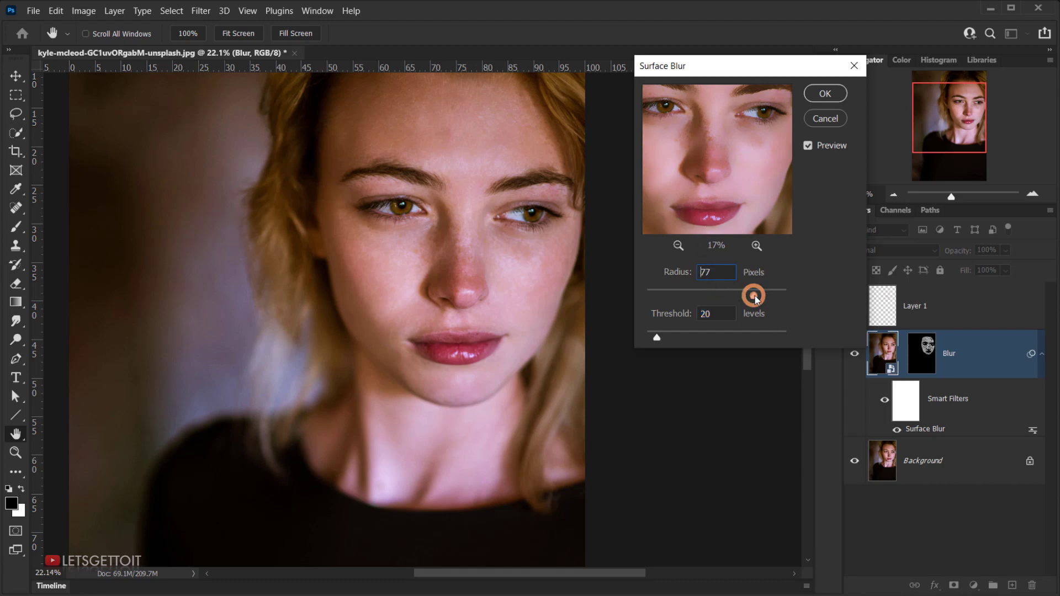
left_click(807, 146)
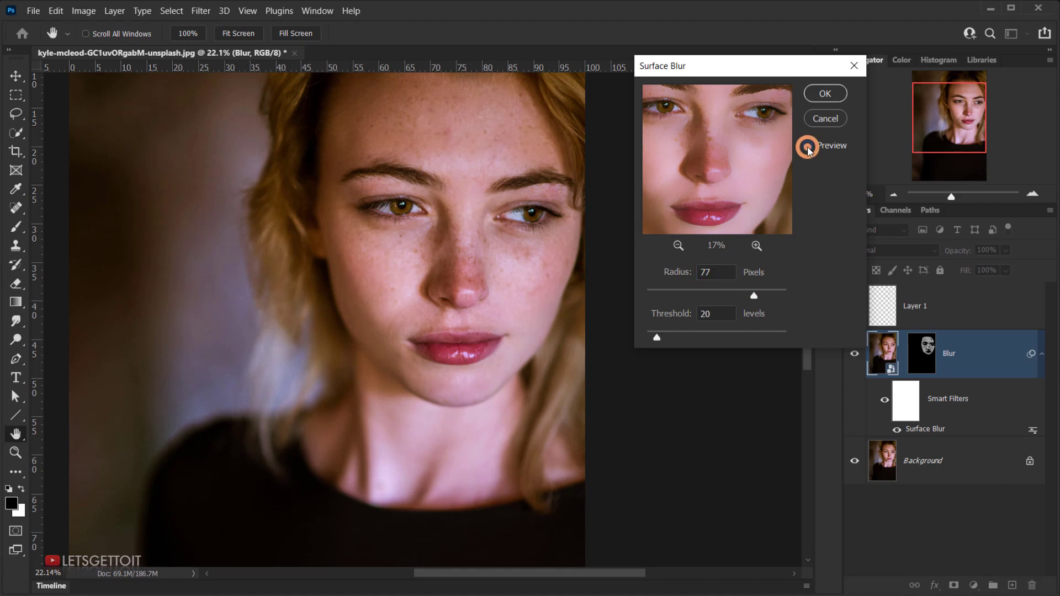
left_click(808, 147)
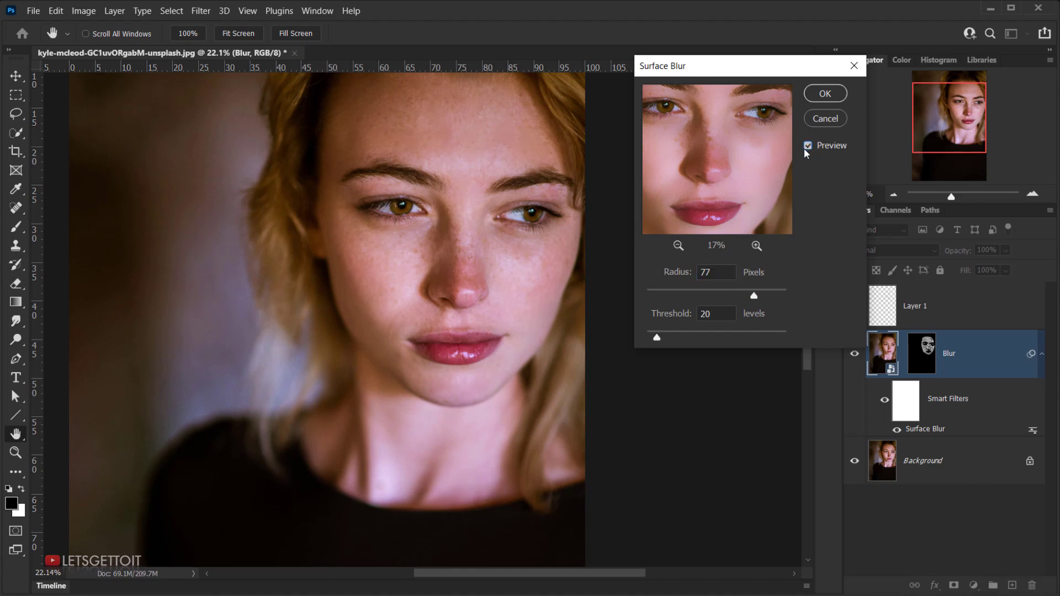